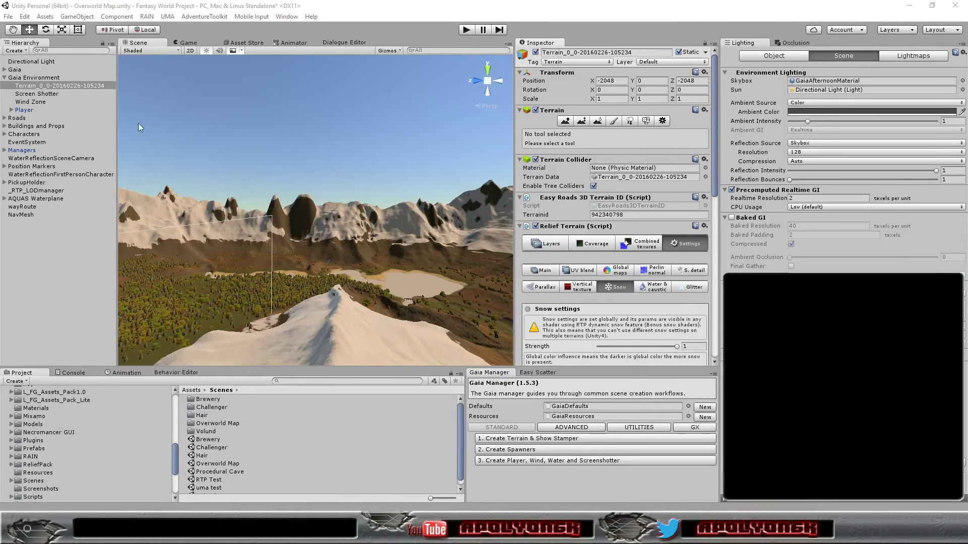
Step: Expand Characters, then frame and orbit around Guard02 in the Scene view
{"action": "left_click", "coordinate": [4, 134]}
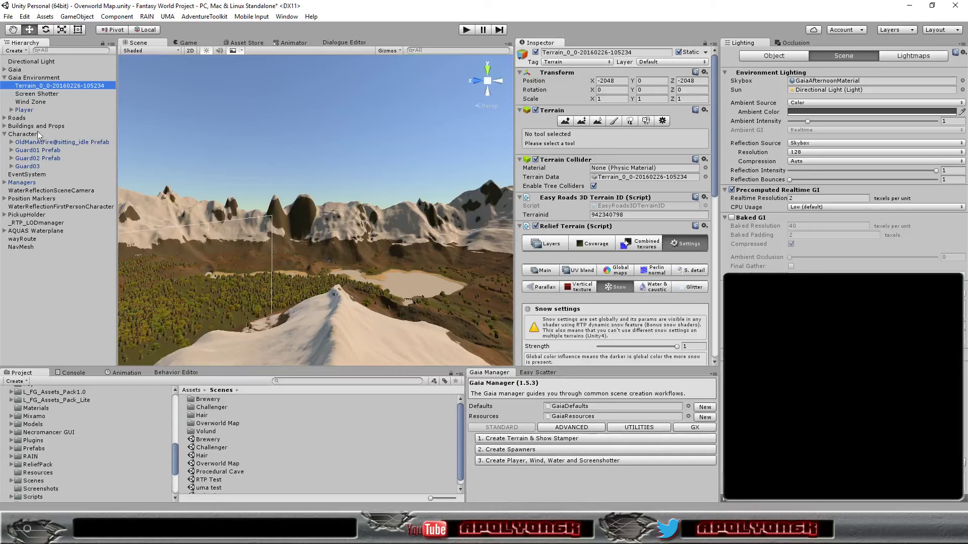
{"action": "left_click", "coordinate": [32, 167]}
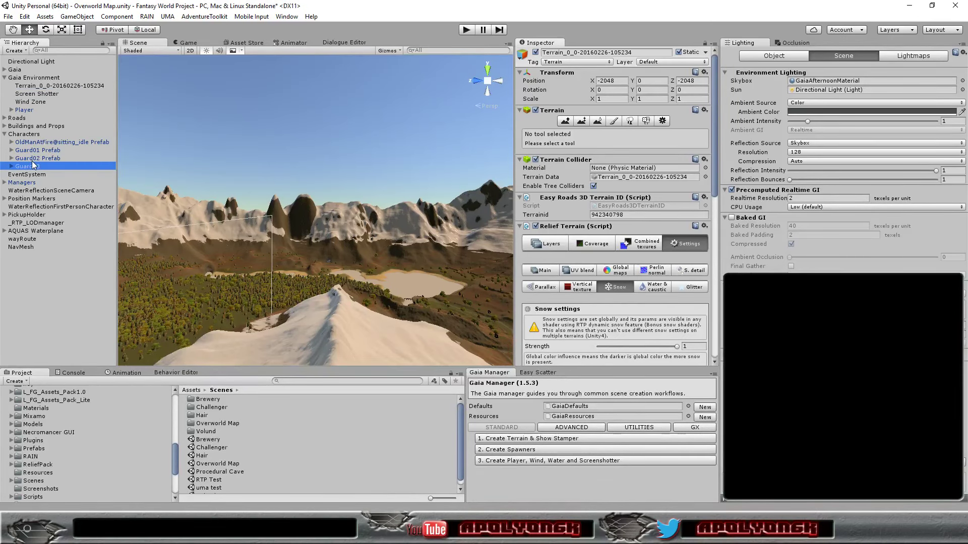
{"action": "left_click", "coordinate": [32, 160]}
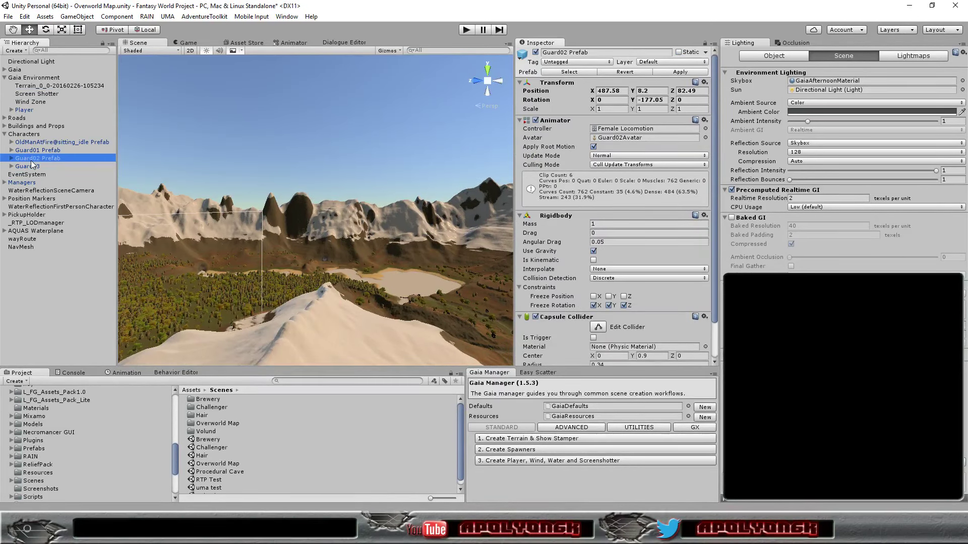
{"action": "double_click", "coordinate": [32, 160]}
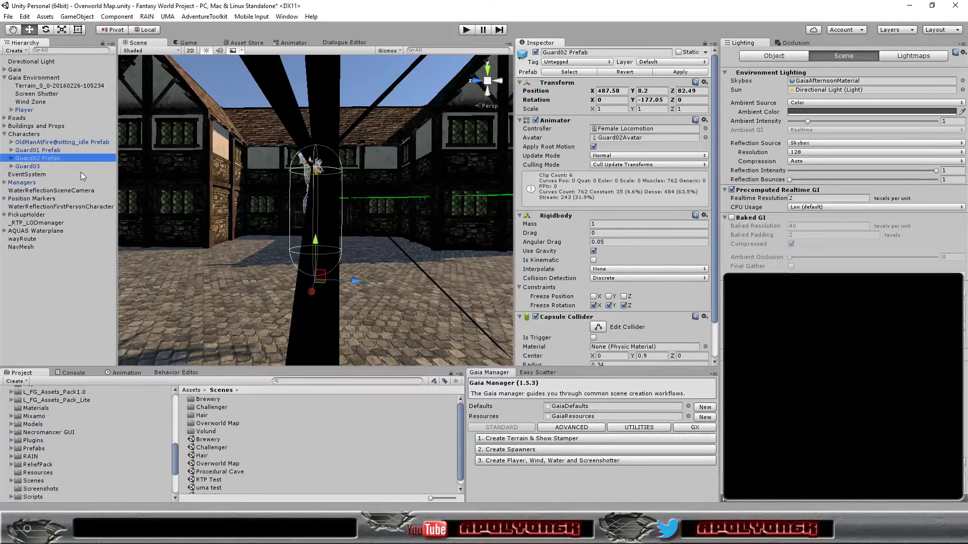
{"action": "mouse_move", "coordinate": [273, 251]}
{"action": "left_mouse_down", "text": "alt"}
{"action": "mouse_move", "coordinate": [365, 305]}
{"action": "mouse_move", "coordinate": [786, 353]}
{"action": "mouse_move", "coordinate": [173, 160]}
{"action": "mouse_move", "coordinate": [662, 283]}
{"action": "mouse_move", "coordinate": [362, 200]}
{"action": "left_mouse_up", "text": "alt"}
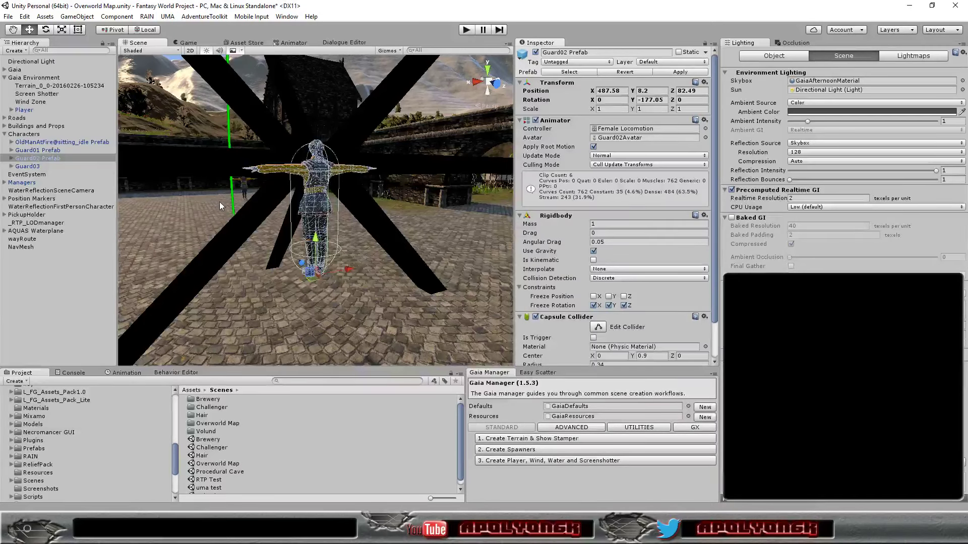
Step: Frame Guard03 and Guard01, then compare Guard01 with the OldManAtFire@sitting_idle prefab
{"action": "double_click", "coordinate": [36, 167]}
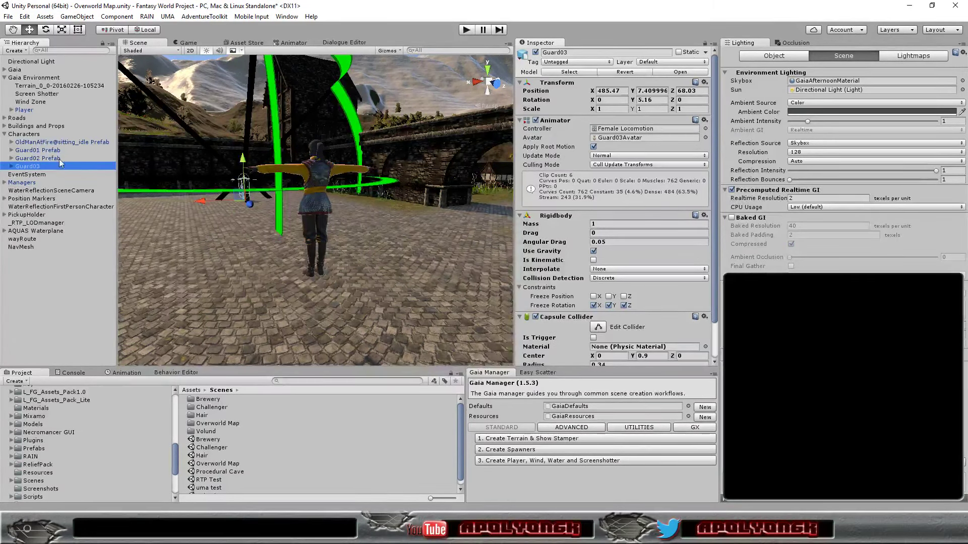
{"action": "double_click", "coordinate": [43, 150]}
{"action": "left_click", "coordinate": [46, 142]}
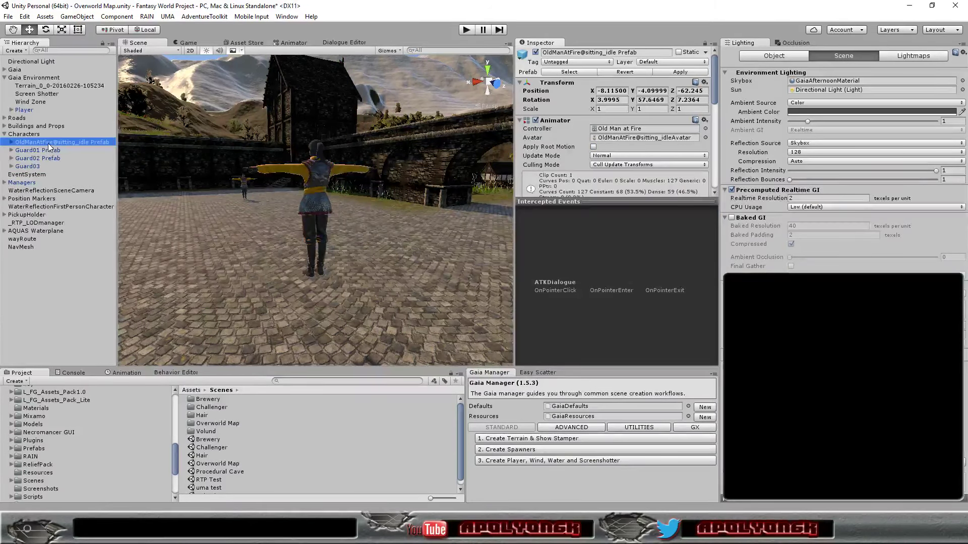
{"action": "left_click", "coordinate": [38, 150]}
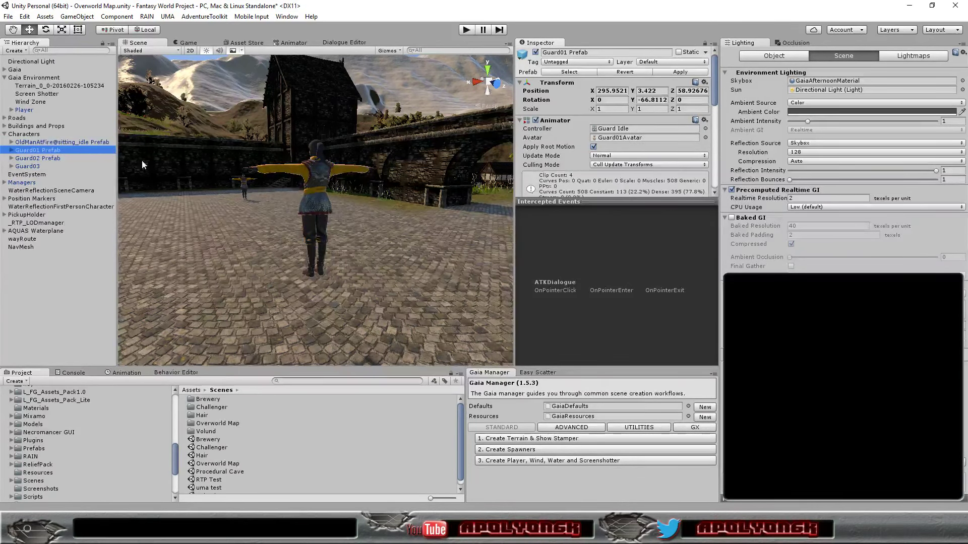
{"action": "left_click", "coordinate": [57, 143]}
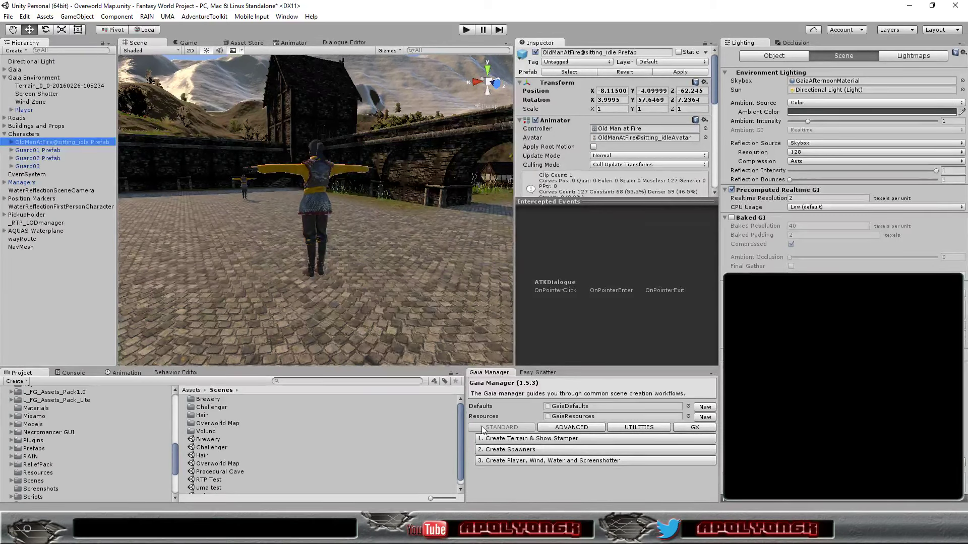
Step: Open the 'uma test' scene from Assets/Scenes, discarding Overworld Map changes, and select Player
{"action": "left_click", "coordinate": [36, 482]}
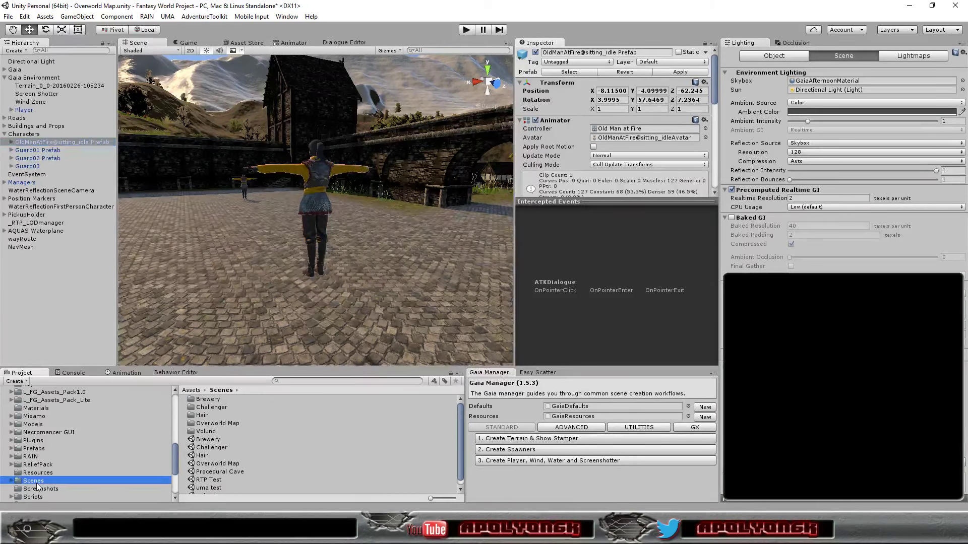
{"action": "double_click", "coordinate": [219, 488]}
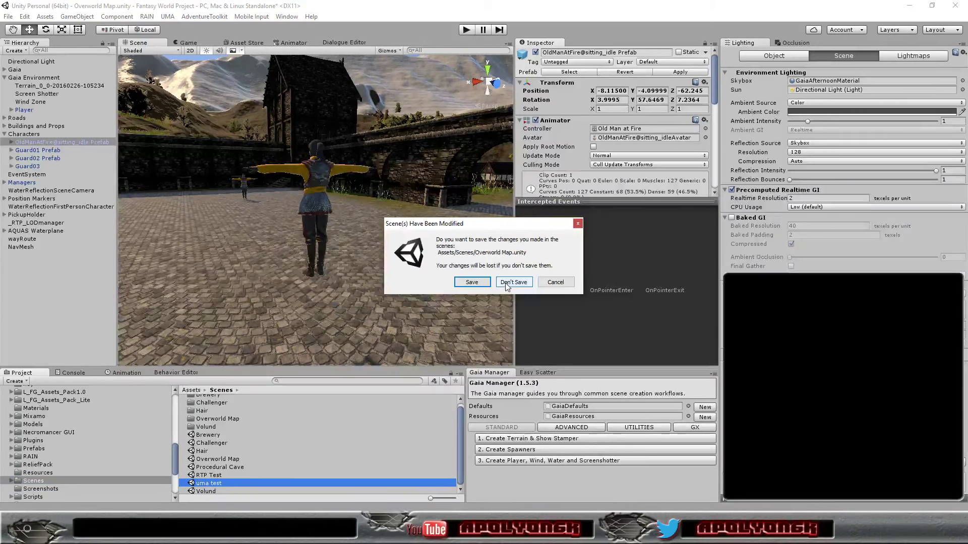
{"action": "left_click", "coordinate": [507, 286]}
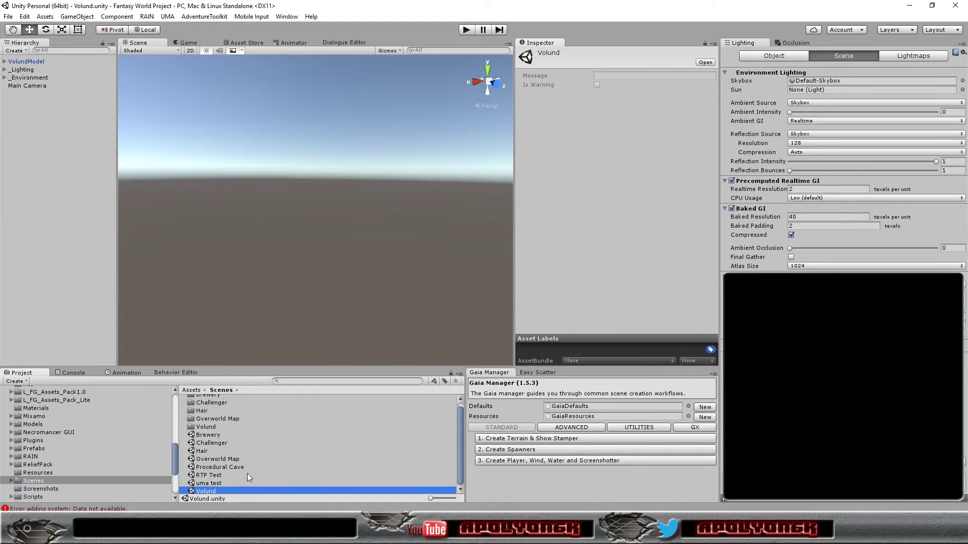
{"action": "left_click", "coordinate": [224, 484]}
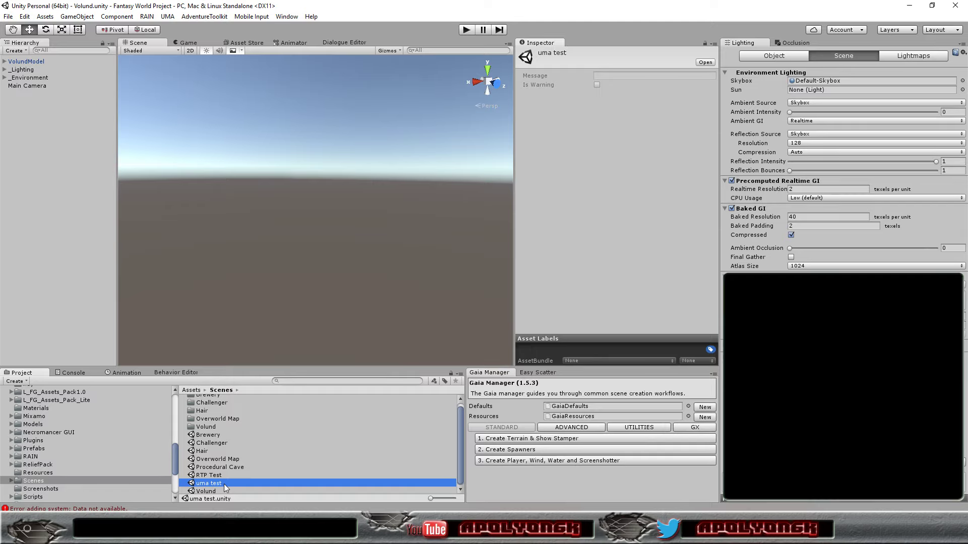
{"action": "double_click", "coordinate": [225, 485]}
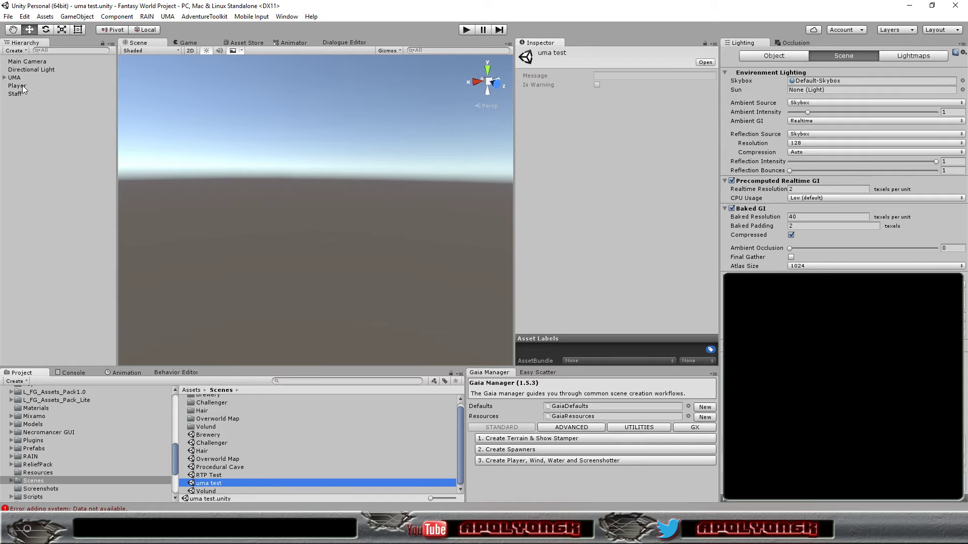
{"action": "left_click_drag", "start_coordinate": [22, 90], "coordinate": [6, 82]}
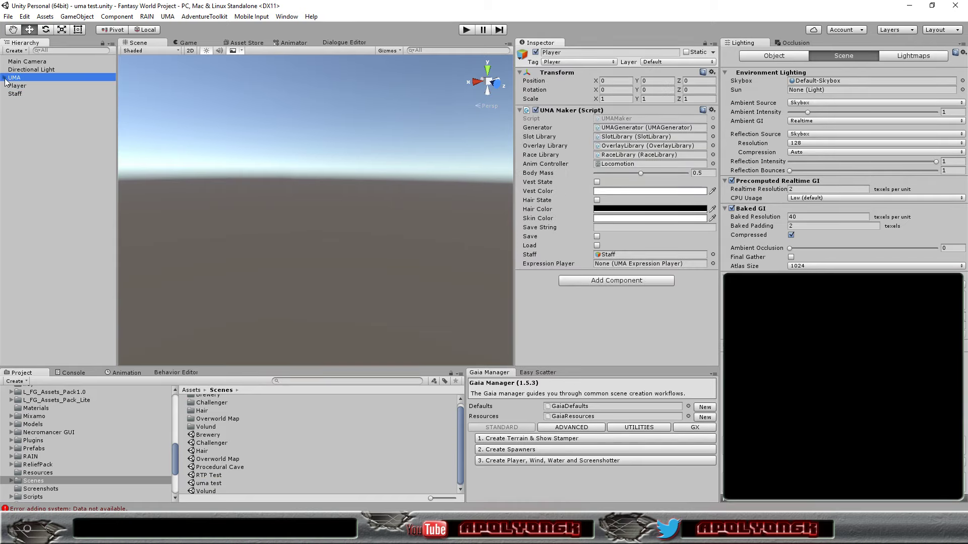
Step: Briefly test play mode, then open the Player's UMAMaker.cs script in Visual Studio
{"action": "left_click", "coordinate": [7, 78]}
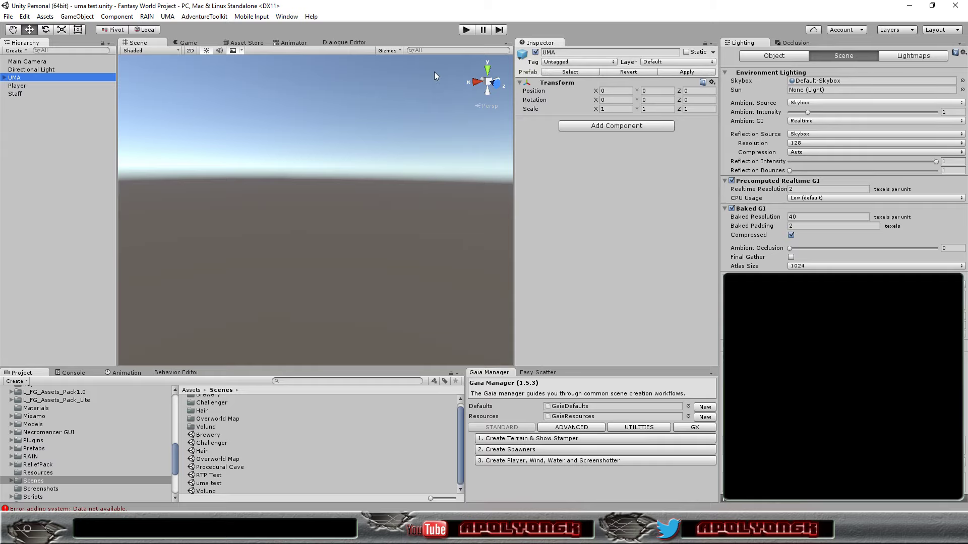
{"action": "left_click", "coordinate": [466, 31]}
{"action": "left_click", "coordinate": [15, 86]}
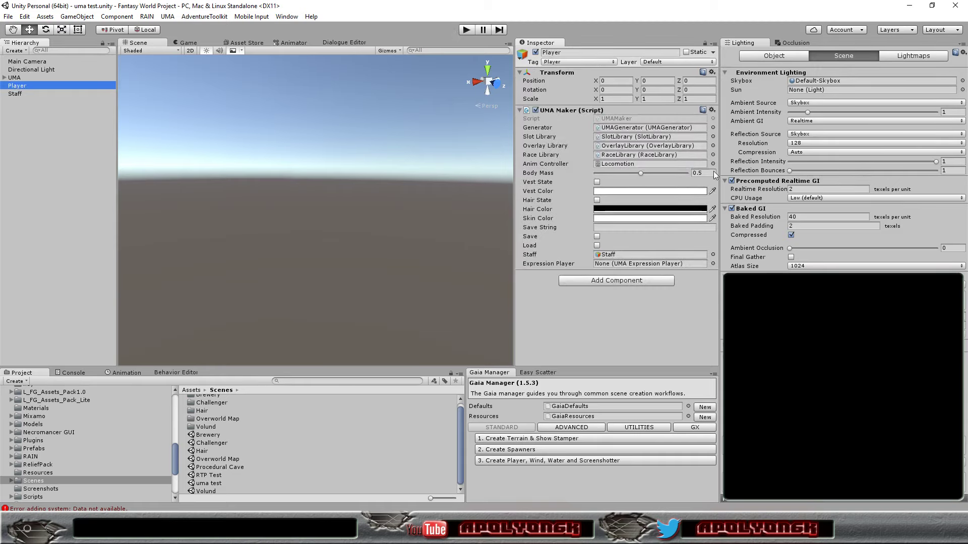
{"action": "left_click", "coordinate": [712, 111]}
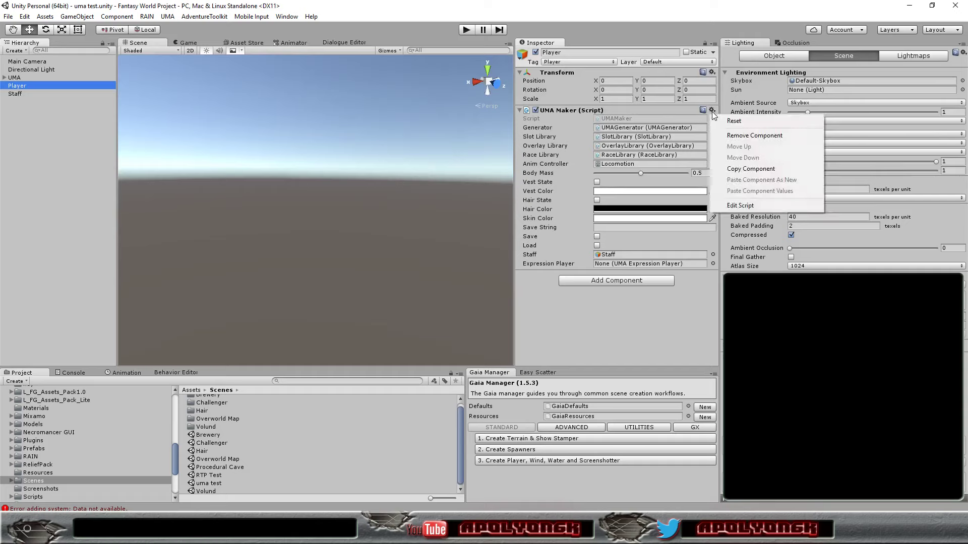
{"action": "left_click", "coordinate": [732, 207]}
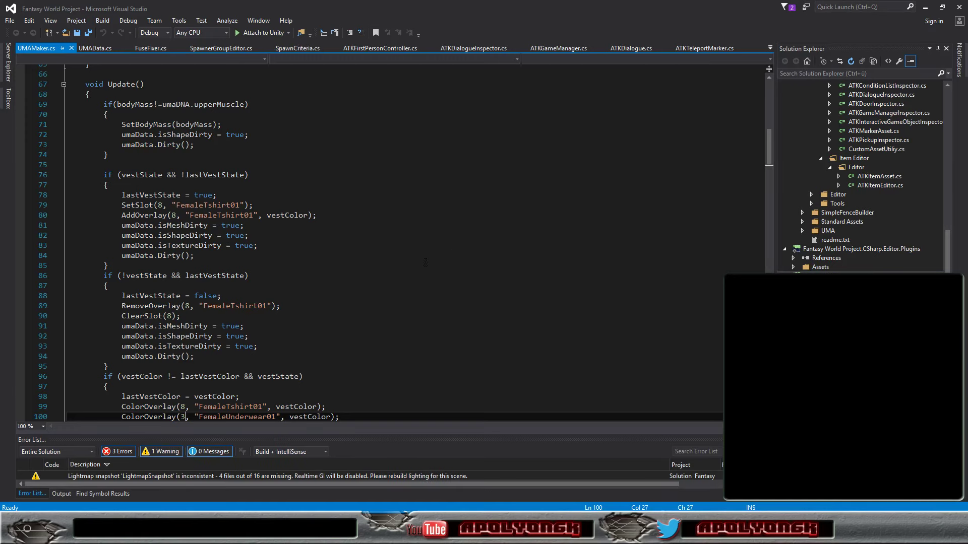
{"action": "scroll", "coordinate": [426, 261], "scroll_direction": "down", "scroll_amount": 3}
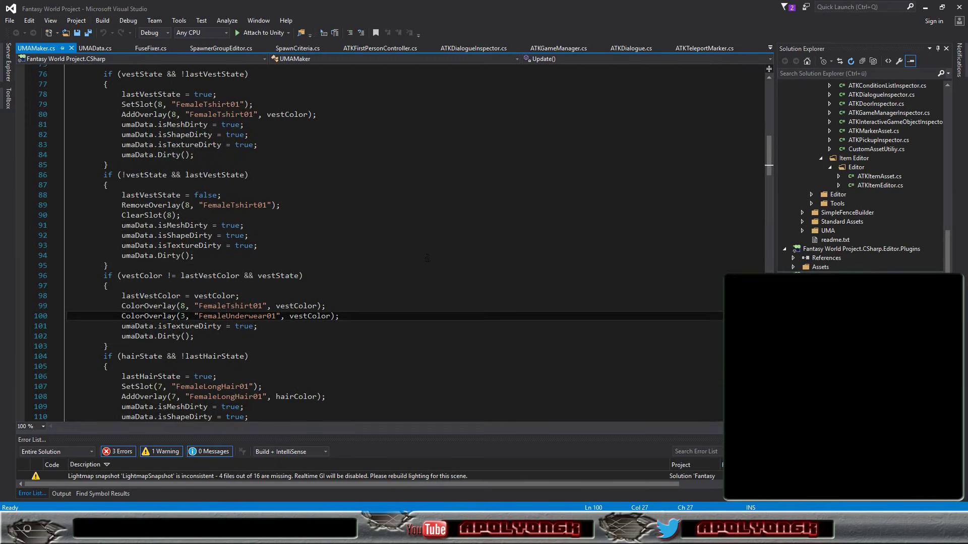
{"action": "scroll", "coordinate": [427, 258], "scroll_direction": "down", "scroll_amount": 3}
{"action": "scroll", "coordinate": [429, 256], "scroll_direction": "down", "scroll_amount": 3}
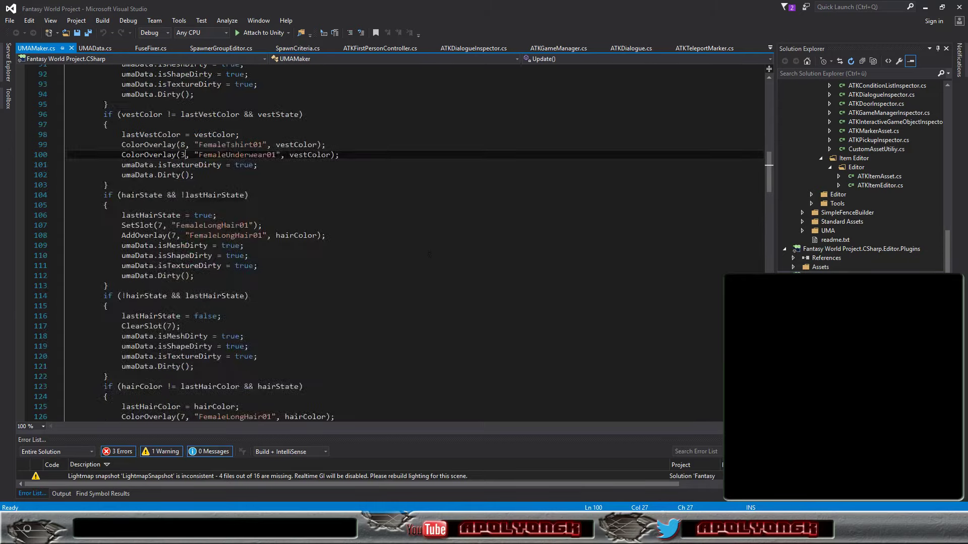
{"action": "scroll", "coordinate": [432, 252], "scroll_direction": "down", "scroll_amount": 4}
{"action": "scroll", "coordinate": [436, 247], "scroll_direction": "down", "scroll_amount": 4}
{"action": "scroll", "coordinate": [442, 240], "scroll_direction": "down", "scroll_amount": 3}
{"action": "scroll", "coordinate": [442, 240], "scroll_direction": "down", "scroll_amount": 4}
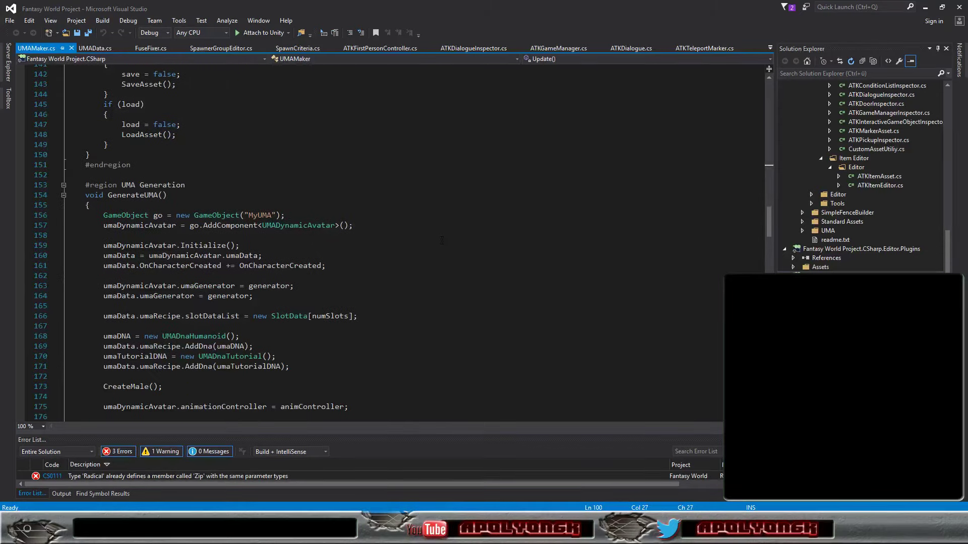
{"action": "scroll", "coordinate": [441, 240], "scroll_direction": "down", "scroll_amount": 3}
{"action": "scroll", "coordinate": [442, 240], "scroll_direction": "down", "scroll_amount": 4}
{"action": "scroll", "coordinate": [441, 240], "scroll_direction": "down", "scroll_amount": 3}
{"action": "scroll", "coordinate": [442, 240], "scroll_direction": "down", "scroll_amount": 4}
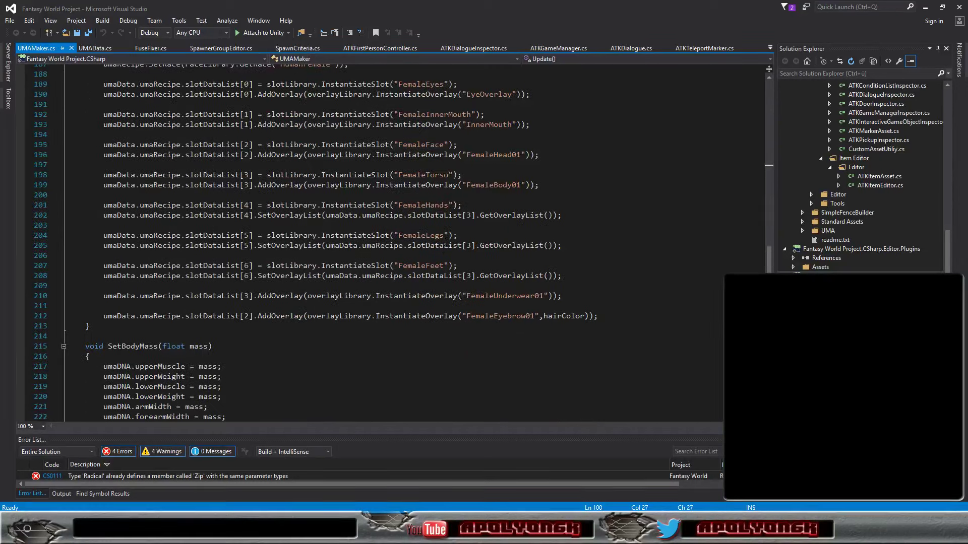
{"action": "scroll", "coordinate": [581, 300], "scroll_direction": "up", "scroll_amount": 3}
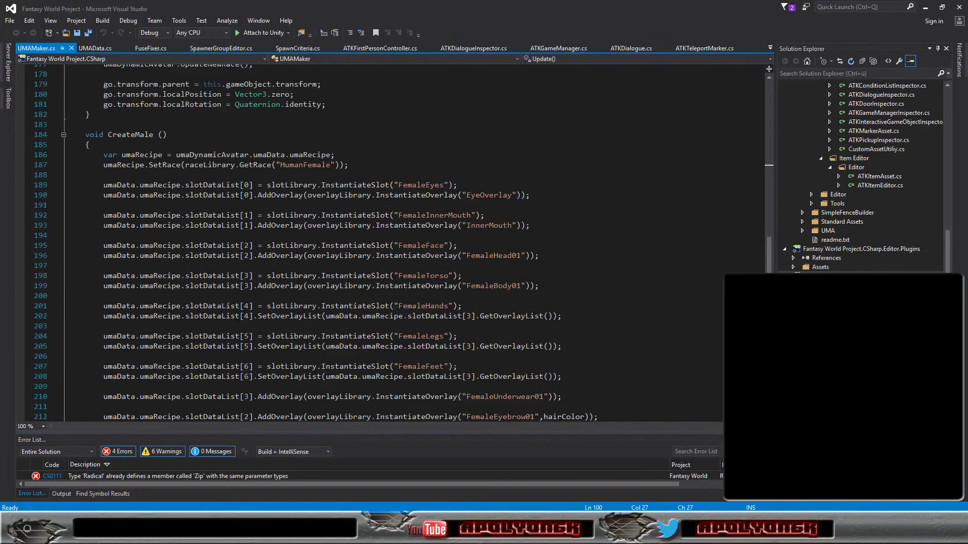
{"action": "scroll", "coordinate": [589, 270], "scroll_direction": "down", "scroll_amount": 3}
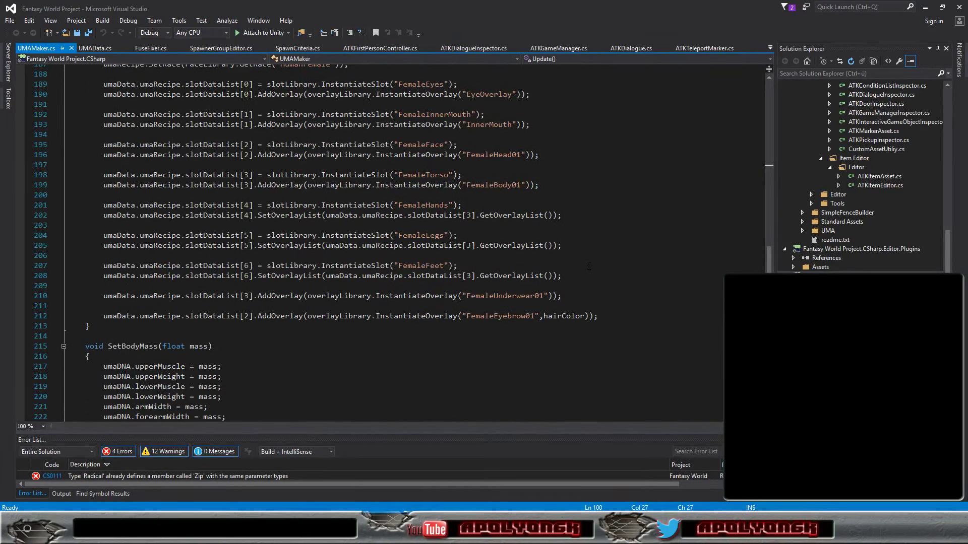
{"action": "scroll", "coordinate": [589, 266], "scroll_direction": "down", "scroll_amount": 3}
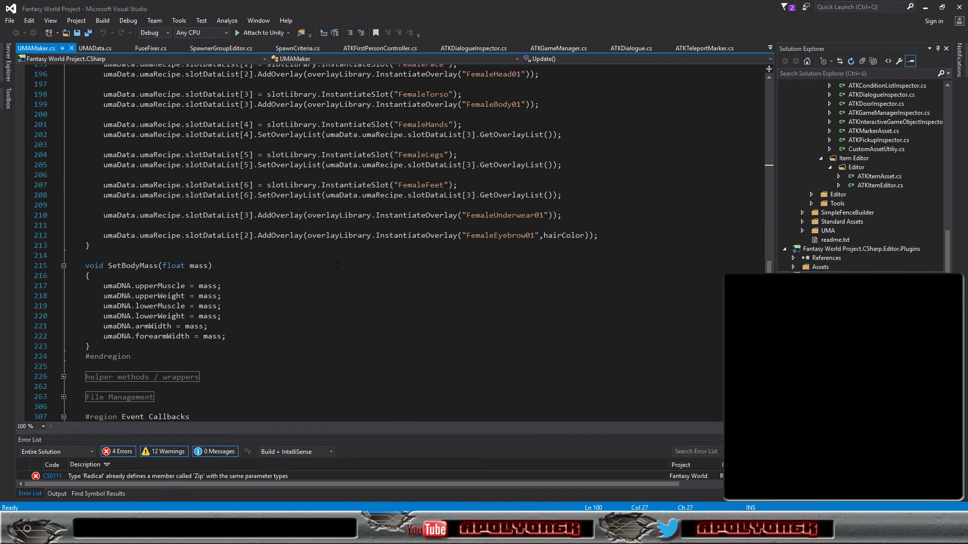
{"action": "scroll", "coordinate": [338, 266], "scroll_direction": "up", "scroll_amount": 2}
{"action": "scroll", "coordinate": [338, 266], "scroll_direction": "up", "scroll_amount": 2}
{"action": "scroll", "coordinate": [338, 266], "scroll_direction": "up", "scroll_amount": 2}
{"action": "scroll", "coordinate": [338, 266], "scroll_direction": "up", "scroll_amount": 2}
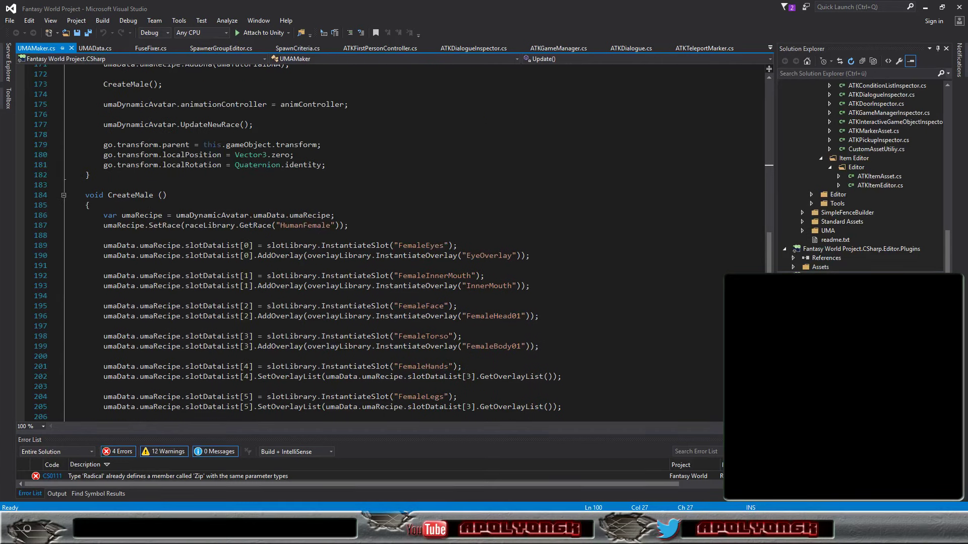
{"action": "scroll", "coordinate": [384, 207], "scroll_direction": "up", "scroll_amount": 3}
{"action": "scroll", "coordinate": [384, 208], "scroll_direction": "up", "scroll_amount": 4}
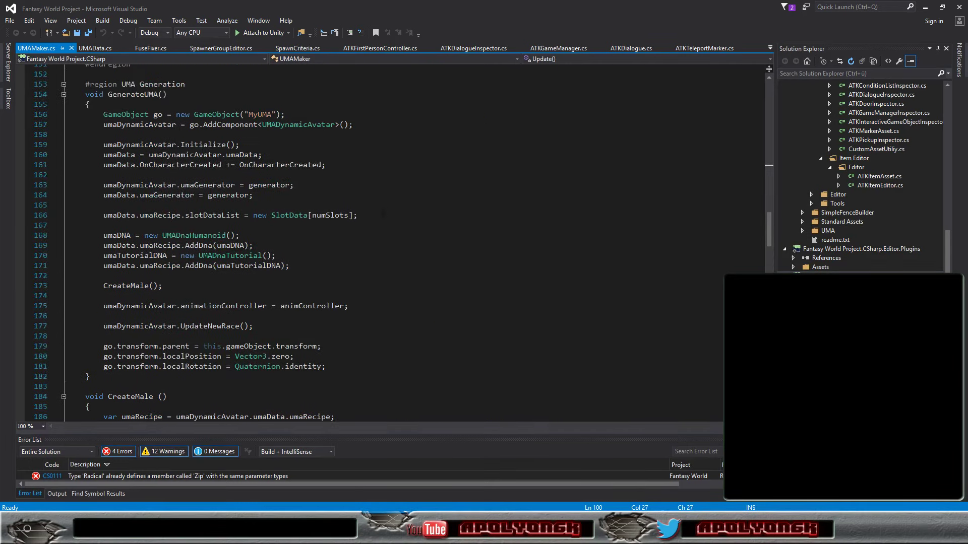
{"action": "scroll", "coordinate": [384, 209], "scroll_direction": "up", "scroll_amount": 4}
{"action": "scroll", "coordinate": [385, 212], "scroll_direction": "up", "scroll_amount": 2}
{"action": "scroll", "coordinate": [385, 211], "scroll_direction": "up", "scroll_amount": 3}
{"action": "scroll", "coordinate": [386, 212], "scroll_direction": "up", "scroll_amount": 3}
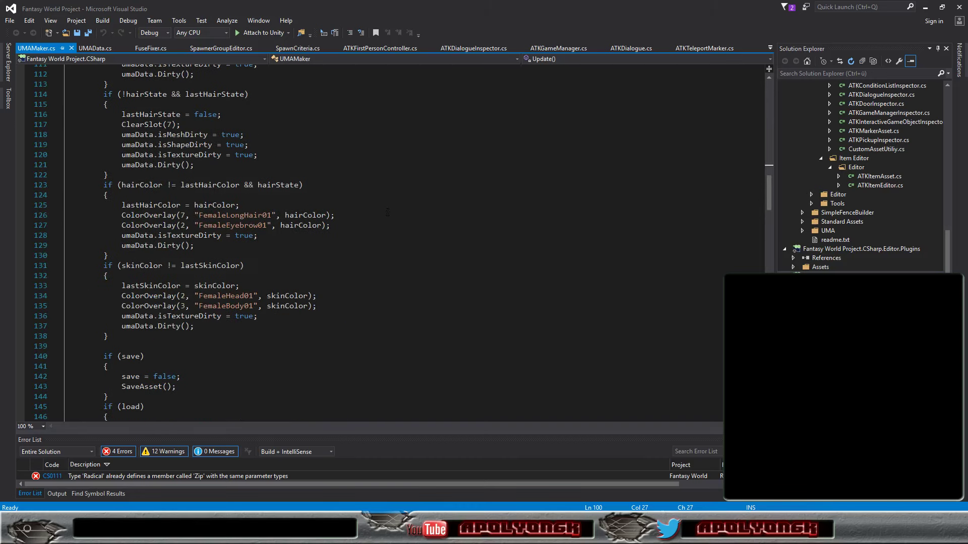
{"action": "scroll", "coordinate": [387, 212], "scroll_direction": "up", "scroll_amount": 3}
{"action": "scroll", "coordinate": [387, 213], "scroll_direction": "up", "scroll_amount": 3}
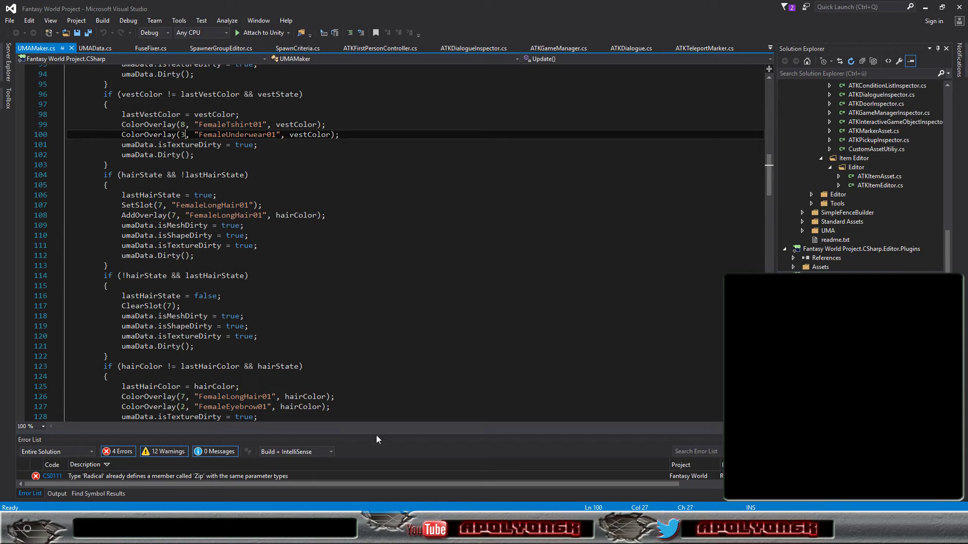
{"action": "scroll", "coordinate": [414, 295], "scroll_direction": "down", "scroll_amount": 4}
{"action": "scroll", "coordinate": [413, 295], "scroll_direction": "down", "scroll_amount": 4}
{"action": "scroll", "coordinate": [414, 296], "scroll_direction": "down", "scroll_amount": 4}
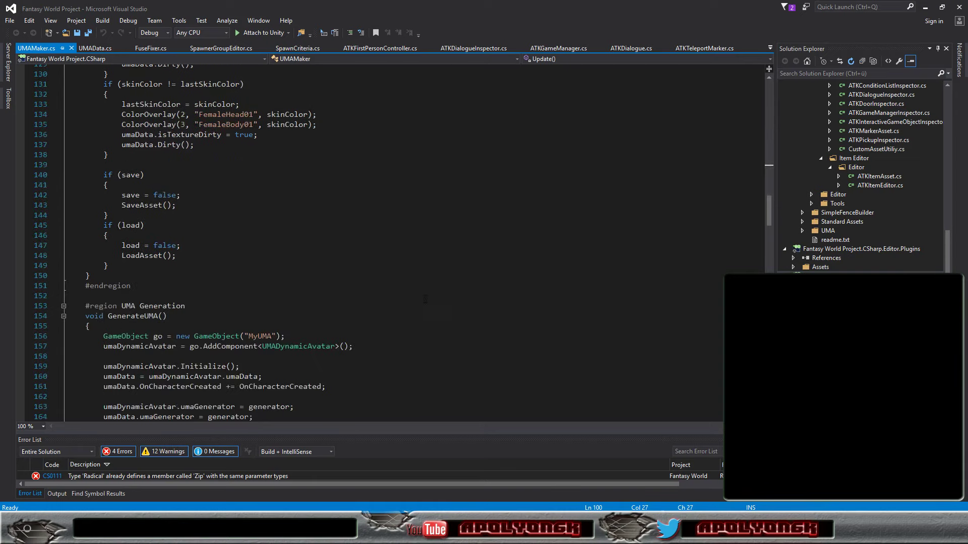
{"action": "scroll", "coordinate": [418, 297], "scroll_direction": "down", "scroll_amount": 4}
{"action": "scroll", "coordinate": [425, 299], "scroll_direction": "down", "scroll_amount": 4}
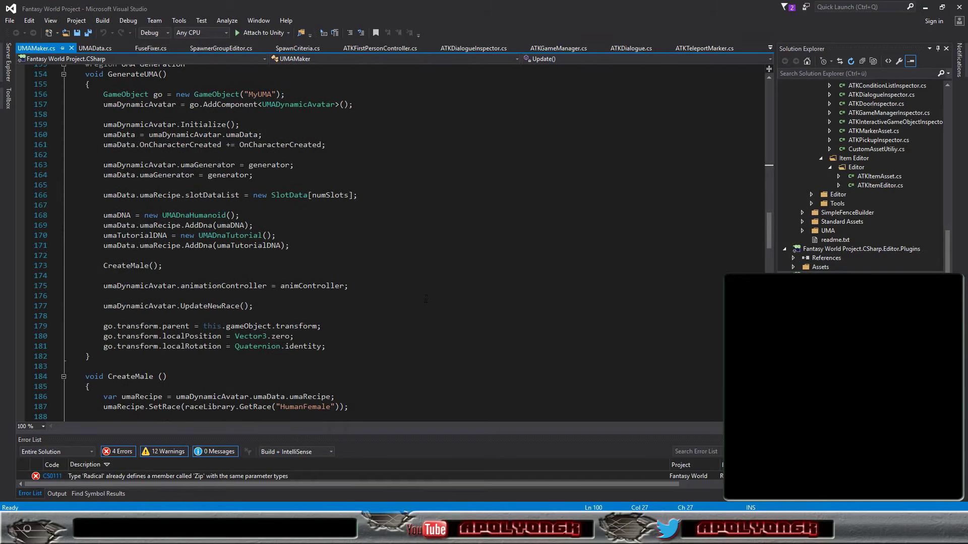
{"action": "scroll", "coordinate": [409, 301], "scroll_direction": "down", "scroll_amount": 4}
{"action": "scroll", "coordinate": [416, 300], "scroll_direction": "down", "scroll_amount": 4}
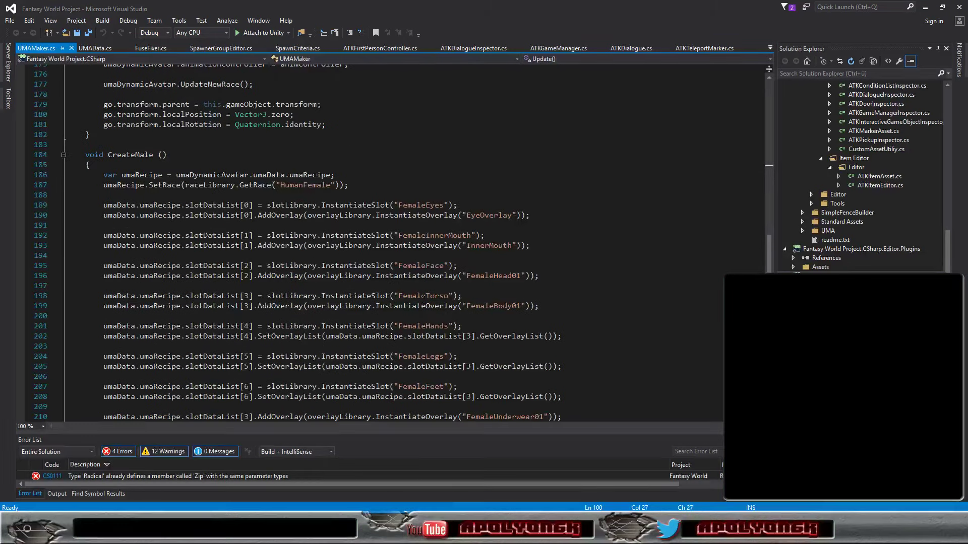
{"action": "scroll", "coordinate": [422, 299], "scroll_direction": "down", "scroll_amount": 4}
{"action": "scroll", "coordinate": [429, 298], "scroll_direction": "down", "scroll_amount": 4}
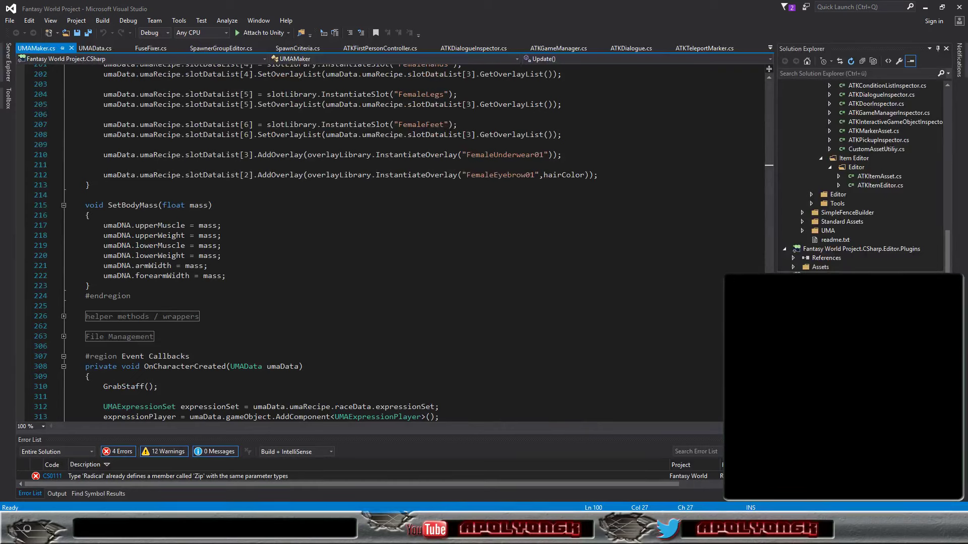
{"action": "scroll", "coordinate": [328, 208], "scroll_direction": "down", "scroll_amount": 3}
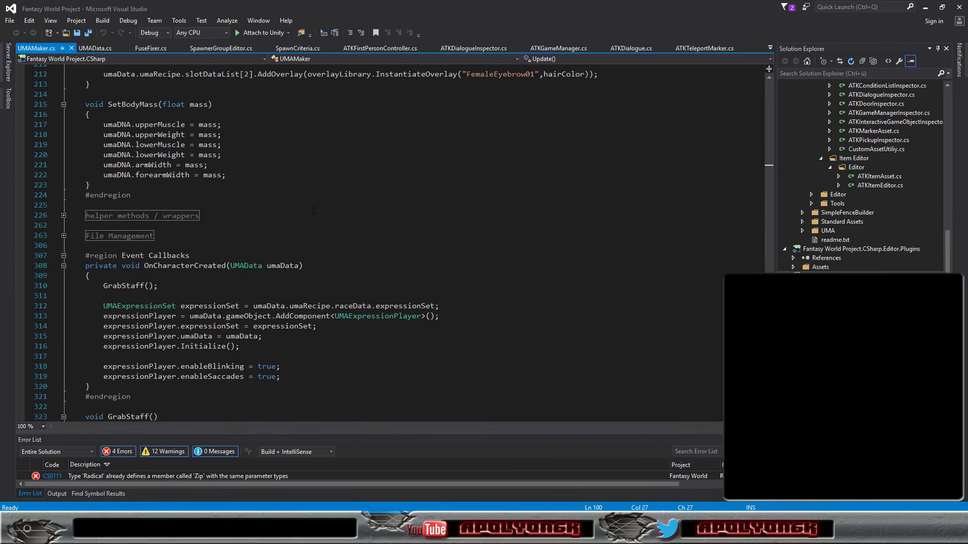
{"action": "scroll", "coordinate": [363, 207], "scroll_direction": "down", "scroll_amount": 4}
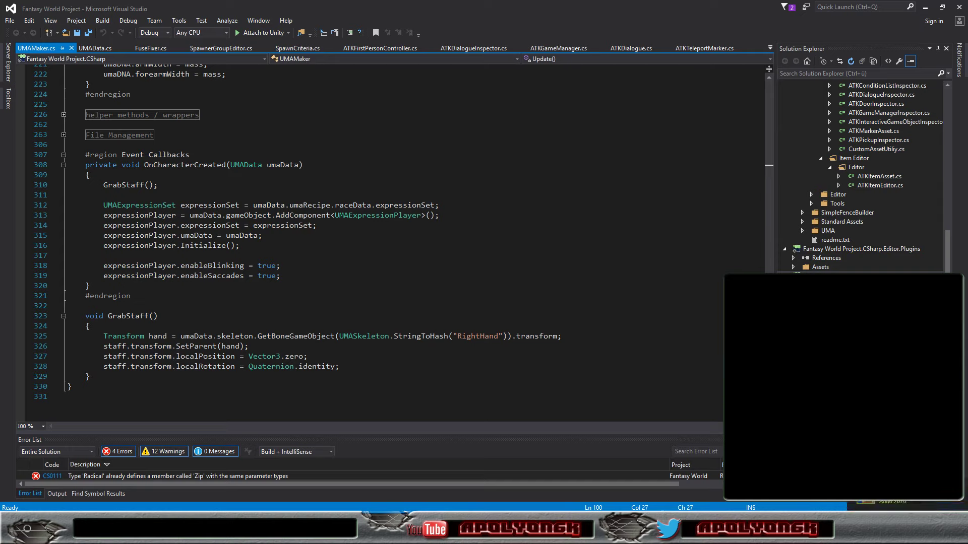
{"action": "mouse_move", "coordinate": [121, 535]}
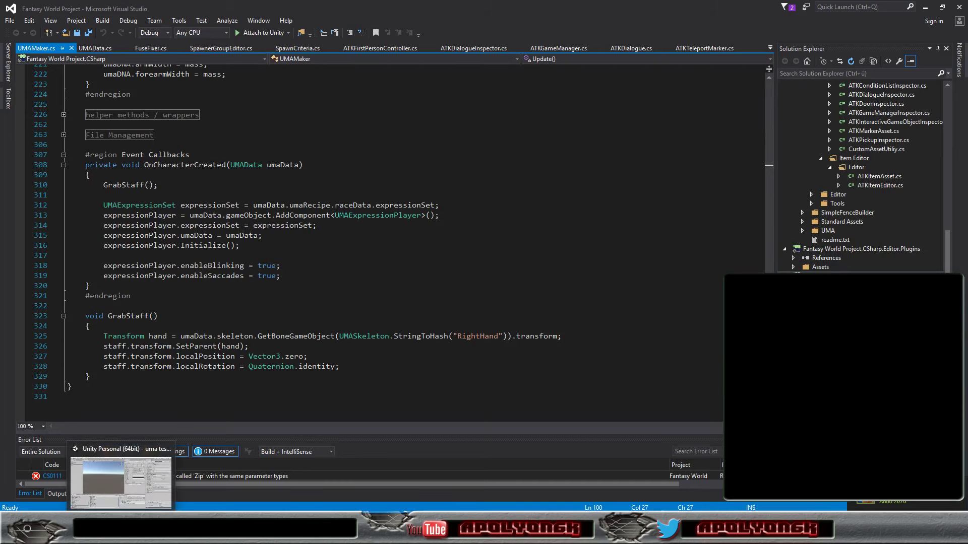
Step: Run the uma test scene in Unity and dock the Inspector beside the Lighting panel
{"action": "left_click", "coordinate": [121, 483]}
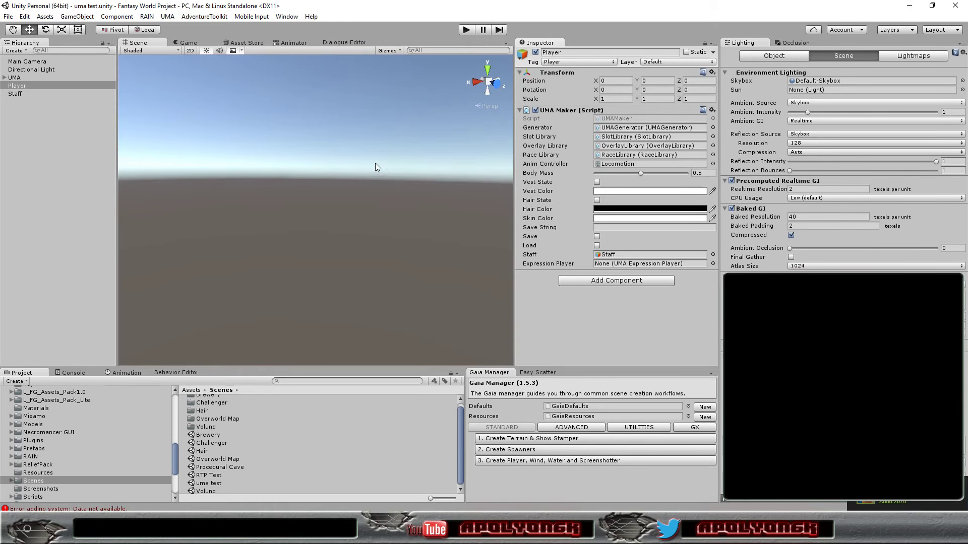
{"action": "left_click", "coordinate": [466, 30]}
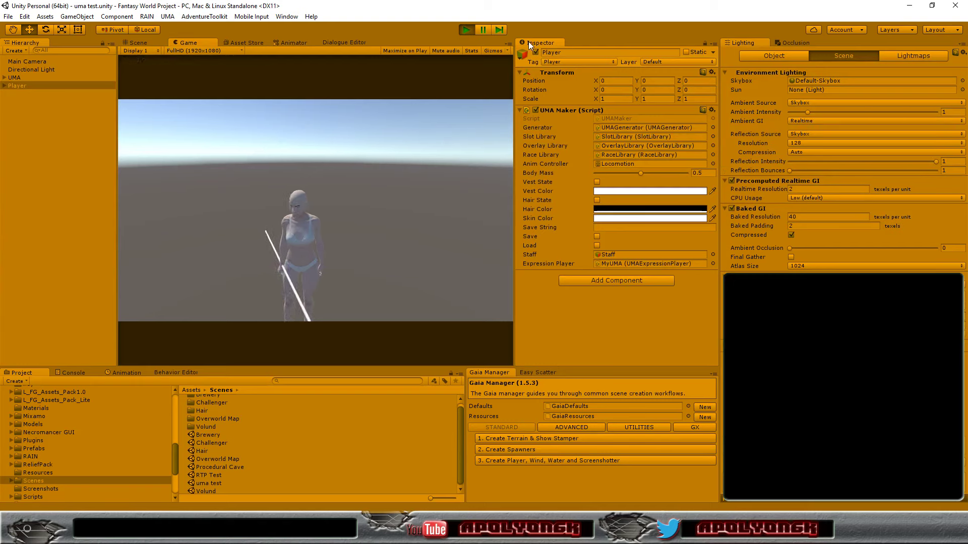
{"action": "left_click_drag", "start_coordinate": [538, 42], "coordinate": [737, 41]}
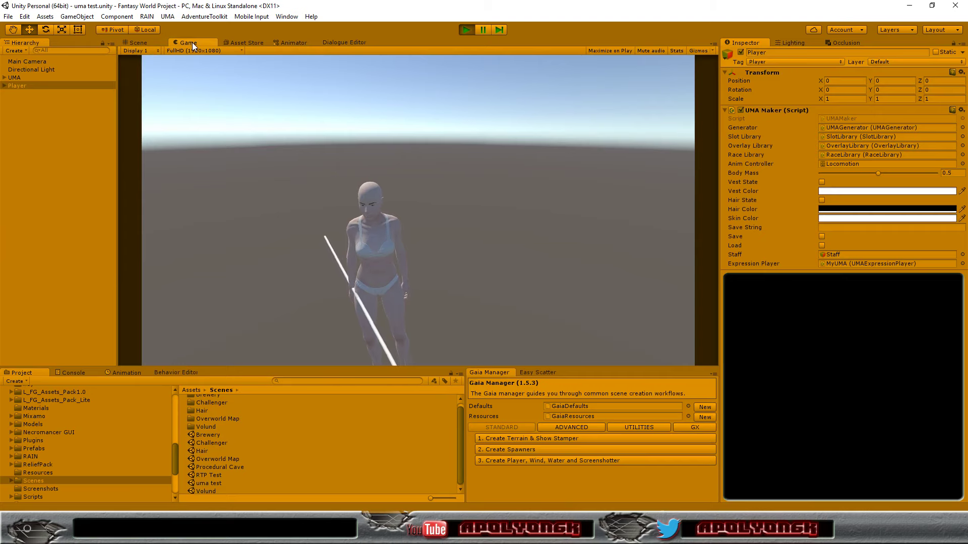
Step: Place the Game view beside the Scene view and frame the Player character
{"action": "left_click_drag", "start_coordinate": [192, 42], "coordinate": [590, 129]}
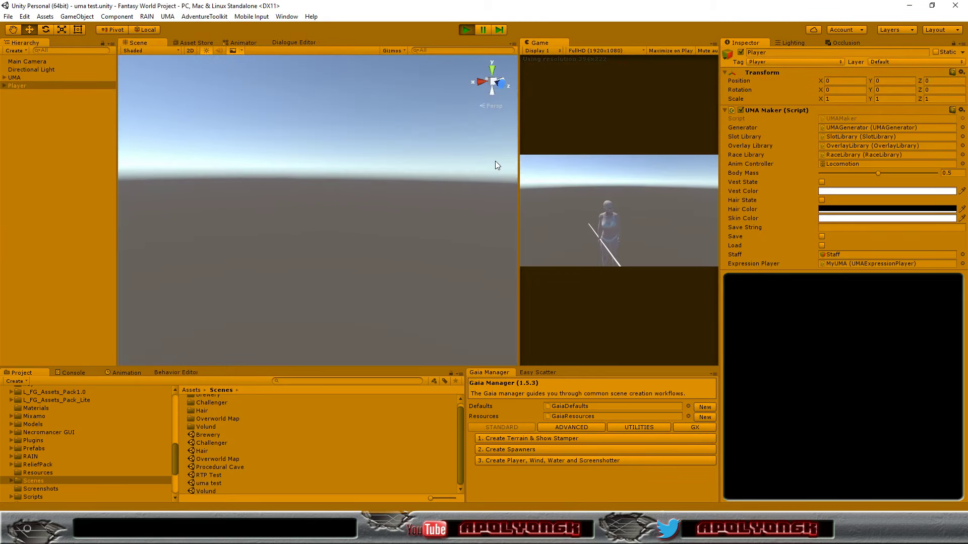
{"action": "left_click_drag", "start_coordinate": [519, 164], "coordinate": [424, 164]}
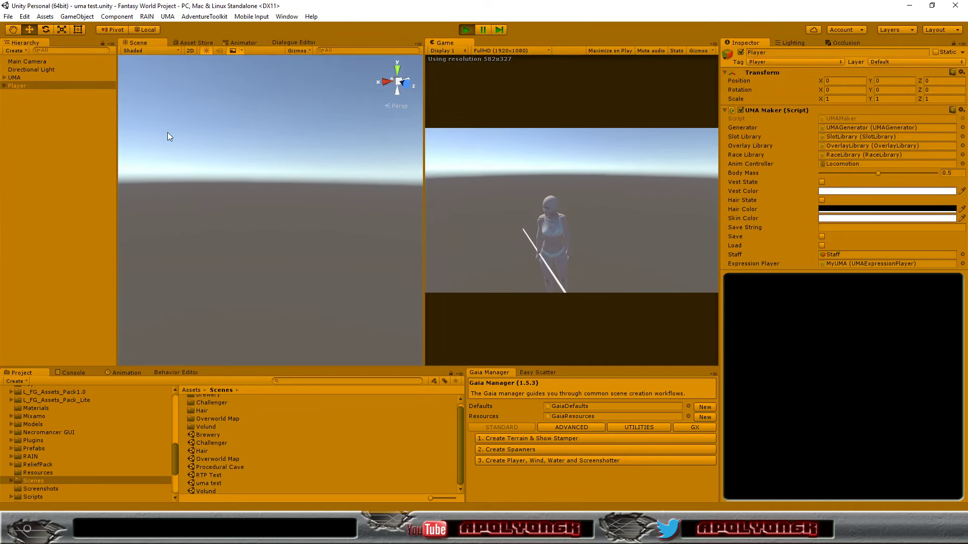
{"action": "left_click", "coordinate": [13, 86]}
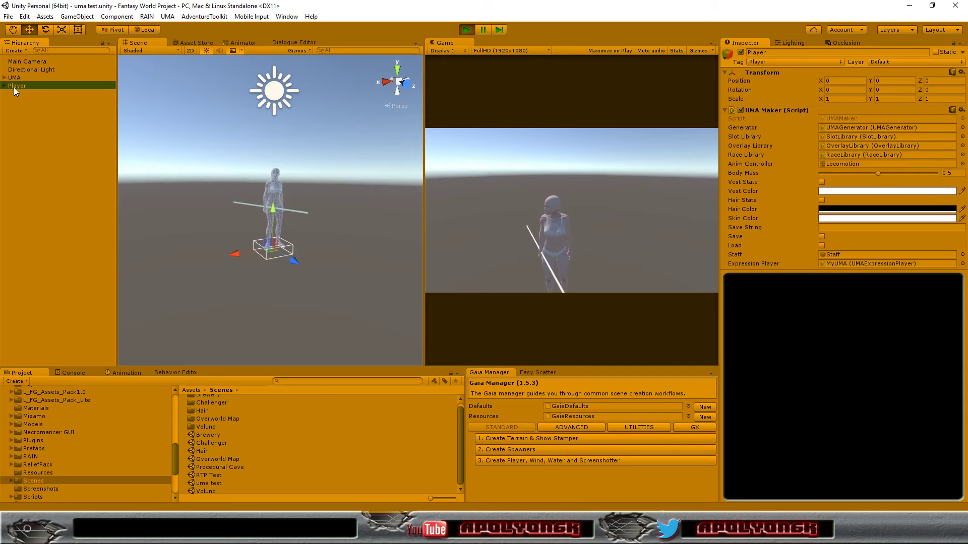
{"action": "key", "text": "f"}
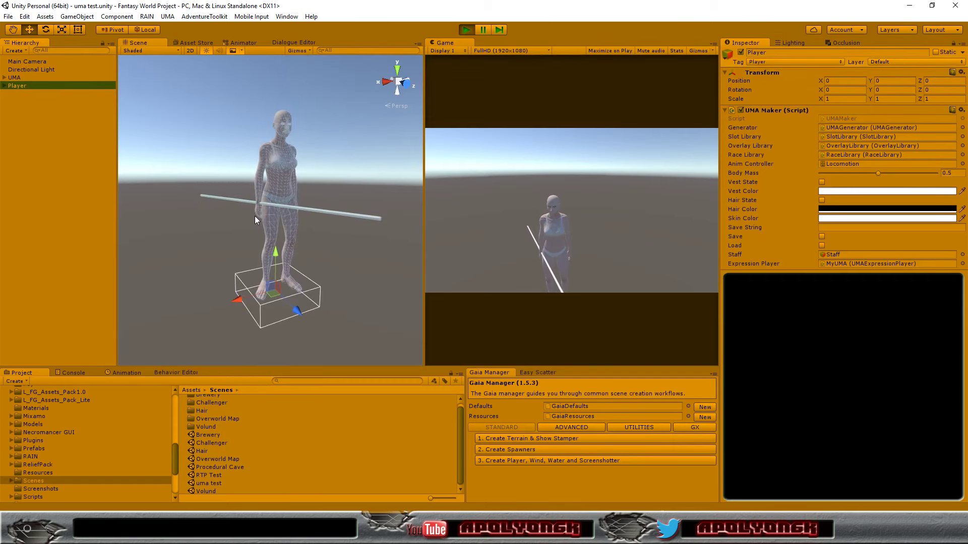
{"action": "middle_click_drag", "start_coordinate": [340, 187], "coordinate": [309, 201]}
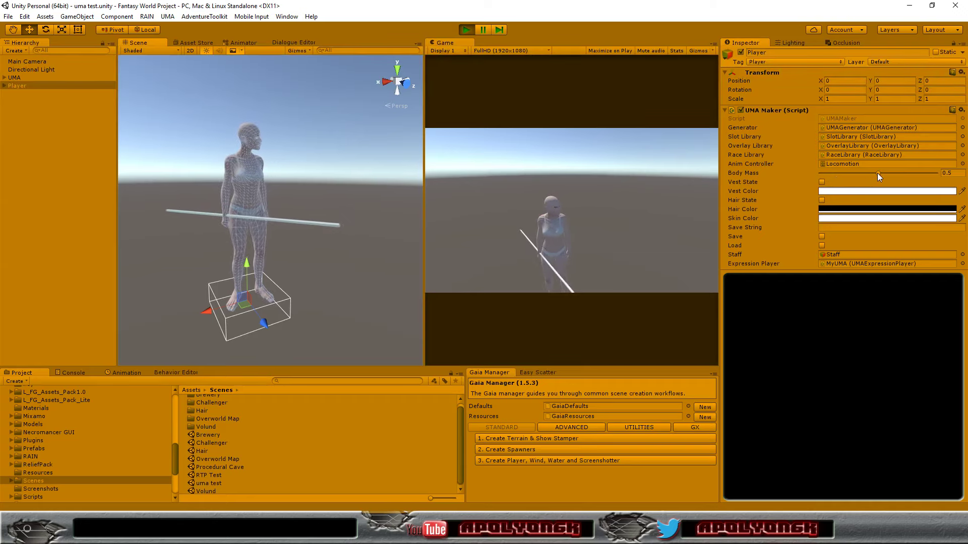
Step: Set UMA Maker Body Mass to about 0.478 and turn on Vest State
{"action": "mouse_move", "coordinate": [879, 173]}
{"action": "left_mouse_down"}
{"action": "mouse_move", "coordinate": [938, 174]}
{"action": "mouse_move", "coordinate": [842, 173]}
{"action": "mouse_move", "coordinate": [932, 164]}
{"action": "left_mouse_up"}
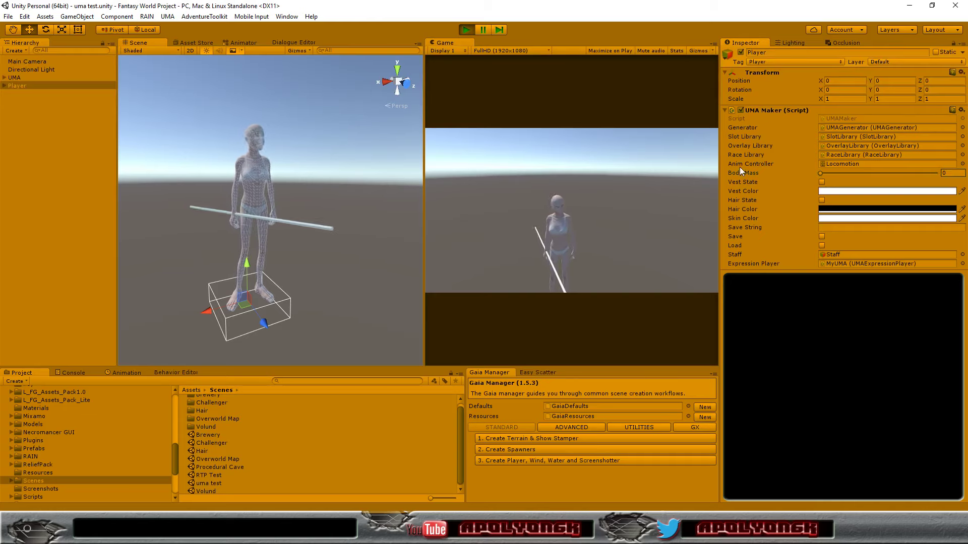
{"action": "left_click_drag", "start_coordinate": [863, 164], "coordinate": [876, 173]}
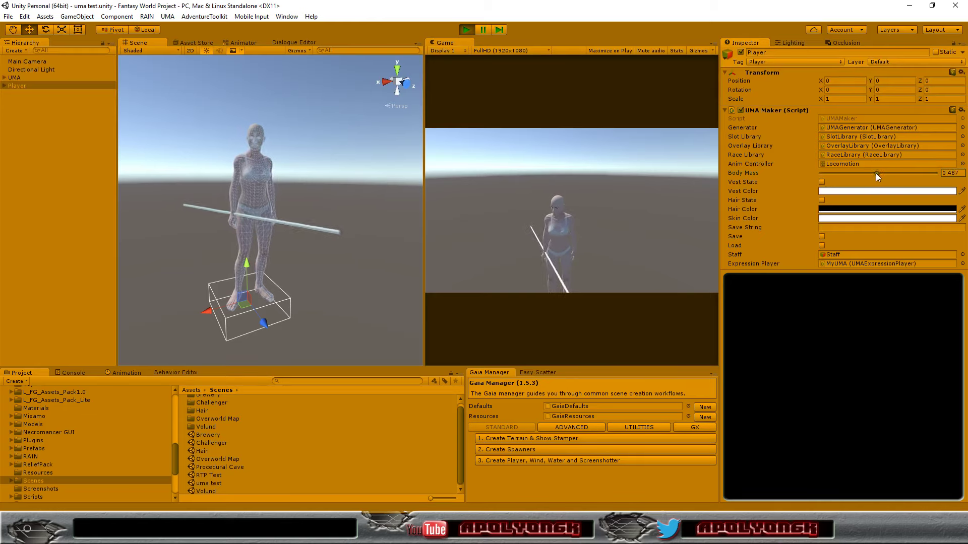
{"action": "left_click", "coordinate": [821, 182]}
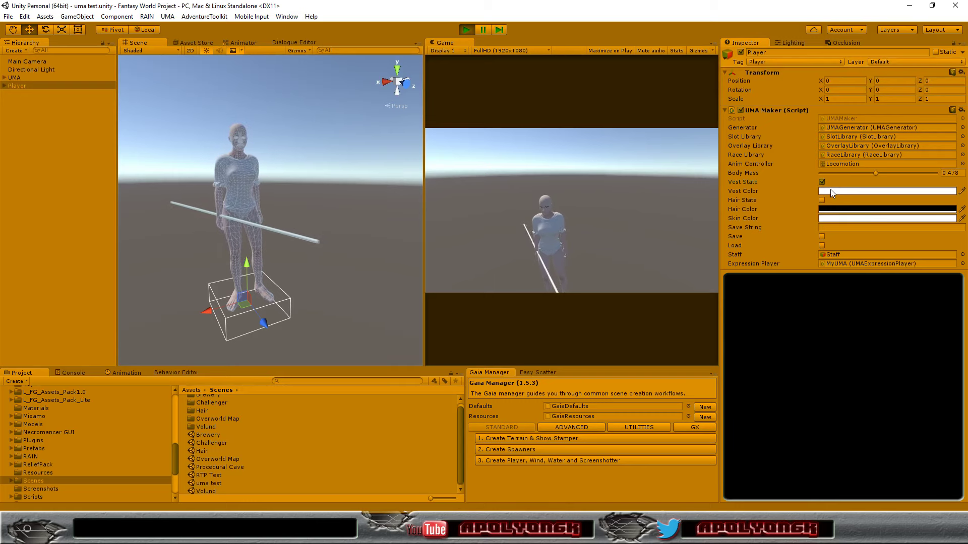
Step: Colour the vest red (C33636) and switch on Hair State
{"action": "left_click", "coordinate": [831, 190]}
{"action": "left_click_drag", "start_coordinate": [28, 83], "coordinate": [69, 66]}
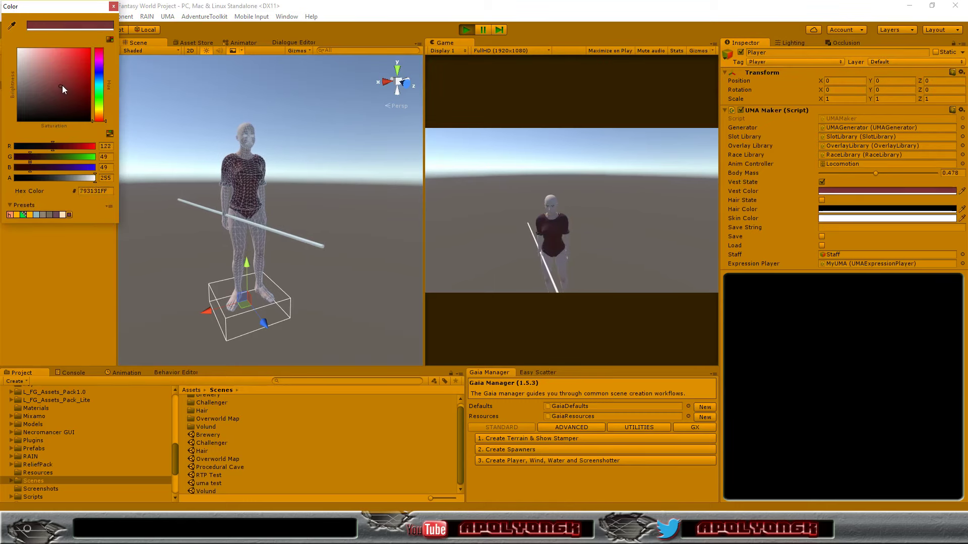
{"action": "left_click", "coordinate": [113, 6]}
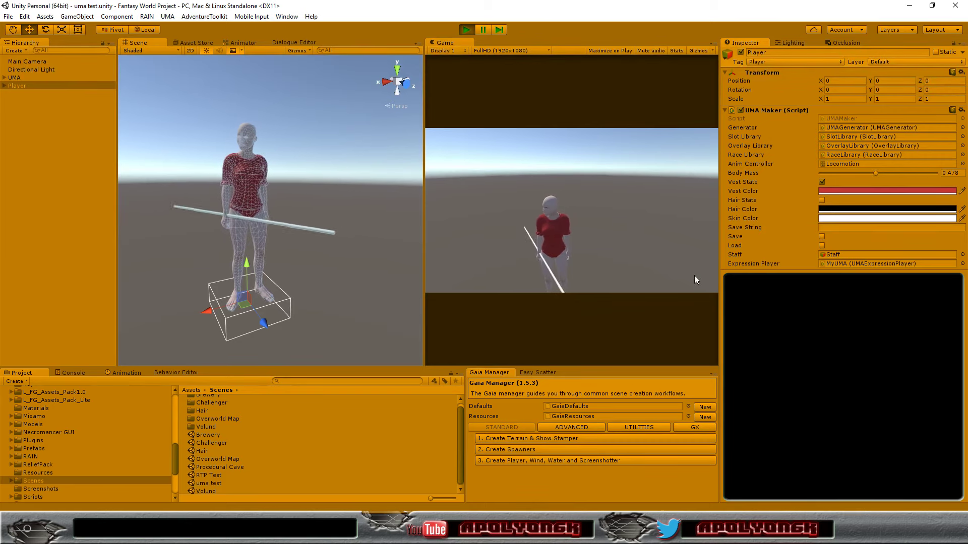
{"action": "left_click", "coordinate": [822, 201]}
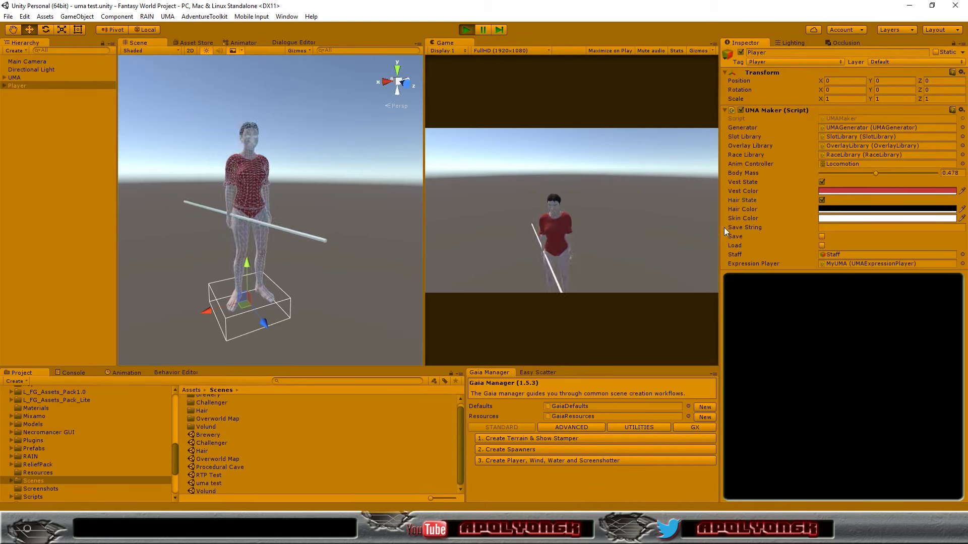
Step: Make the hair cyan (00FFE9FF) and widen the Game view to enlarge the character
{"action": "left_click", "coordinate": [857, 209]}
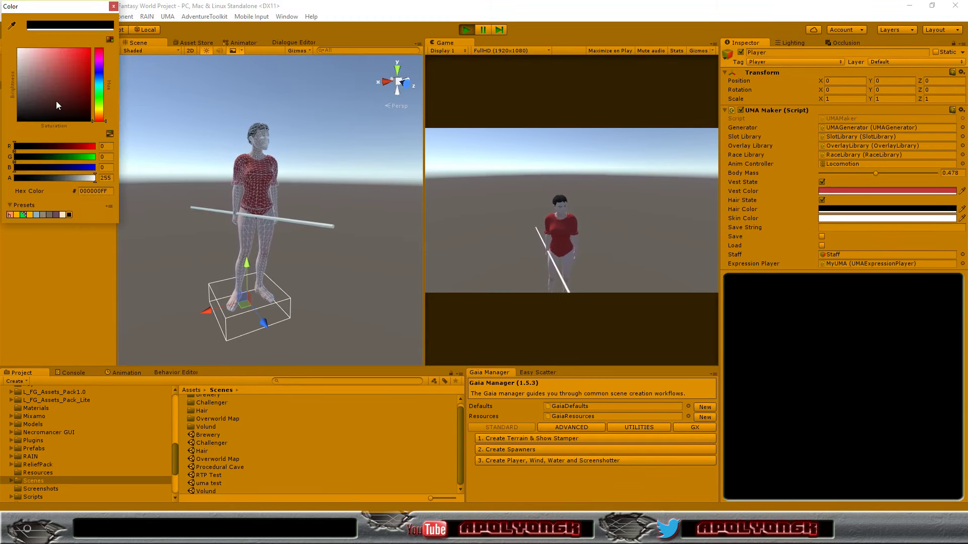
{"action": "left_click", "coordinate": [101, 93]}
{"action": "left_click_drag", "start_coordinate": [101, 92], "coordinate": [91, 51]}
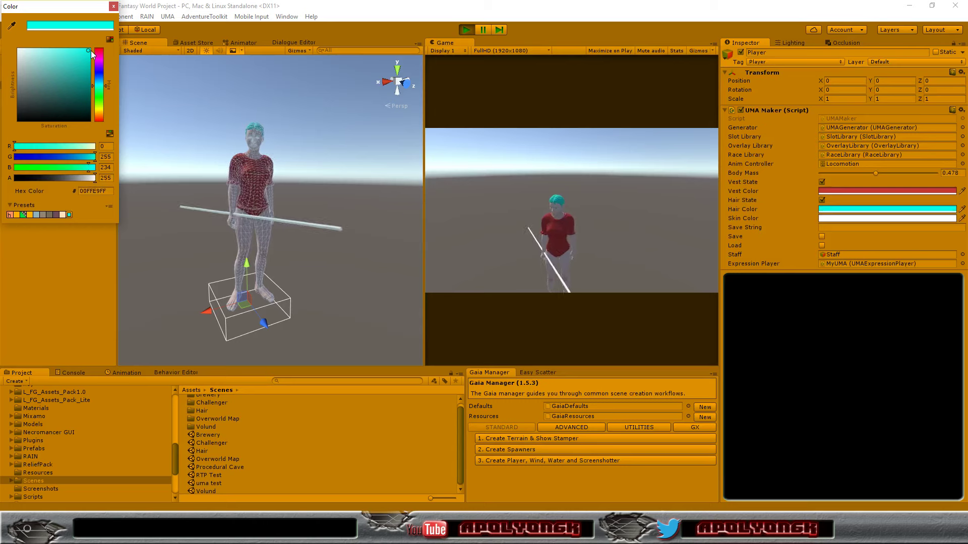
{"action": "left_click", "coordinate": [113, 6]}
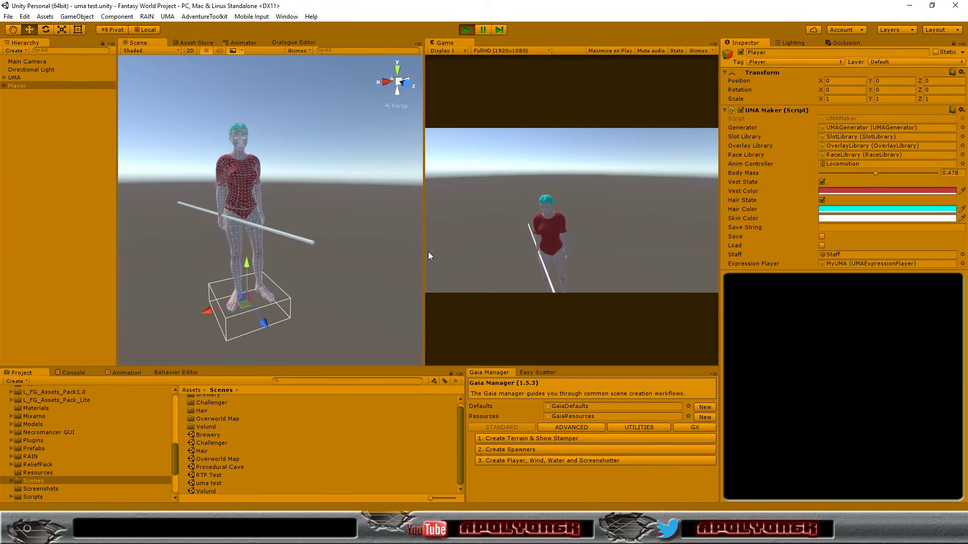
{"action": "left_click_drag", "start_coordinate": [424, 249], "coordinate": [305, 247]}
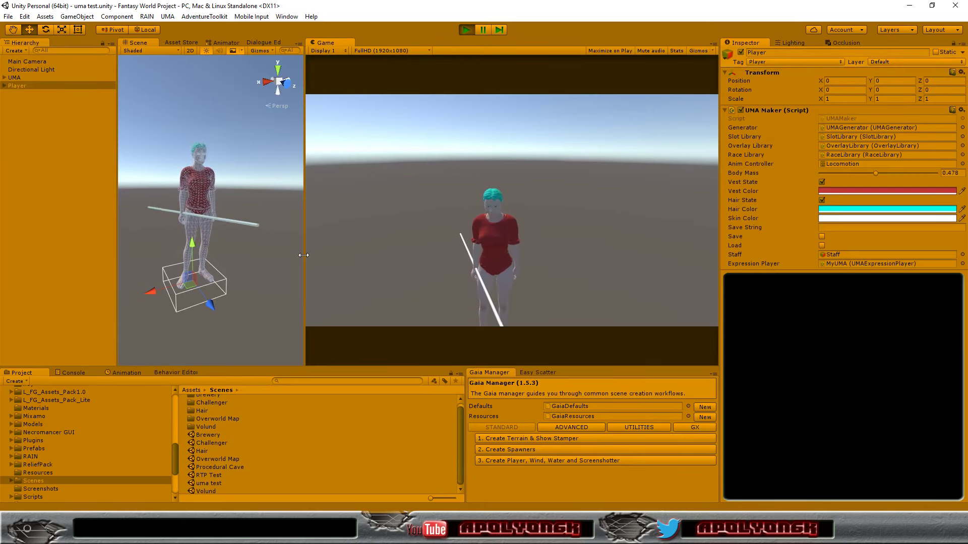
Step: Set the character's Skin Color to bluish grey 8294B2FF
{"action": "left_click_drag", "start_coordinate": [304, 250], "coordinate": [385, 248]}
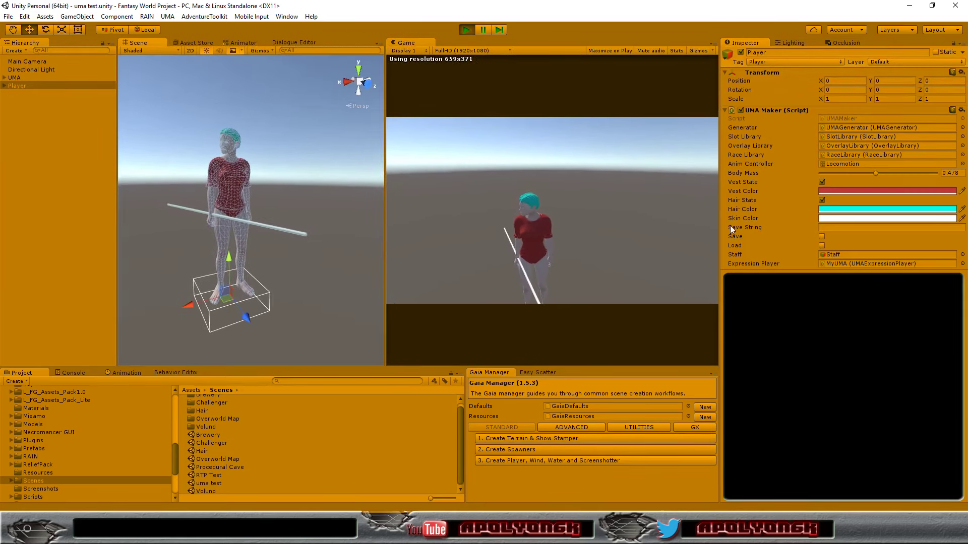
{"action": "left_click", "coordinate": [837, 218]}
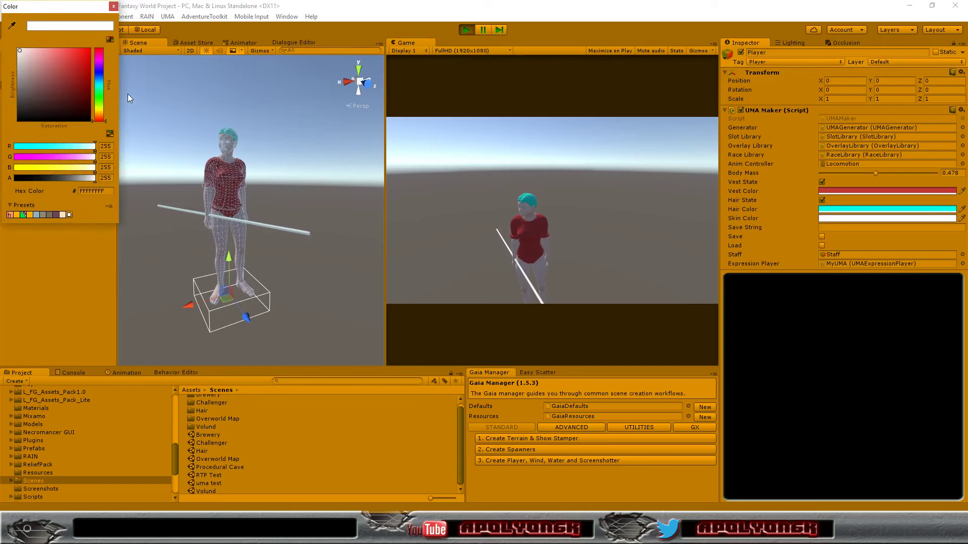
{"action": "left_click", "coordinate": [22, 56]}
{"action": "mouse_move", "coordinate": [22, 56]}
{"action": "left_mouse_down"}
{"action": "mouse_move", "coordinate": [32, 53]}
{"action": "mouse_move", "coordinate": [20, 72]}
{"action": "mouse_move", "coordinate": [32, 92]}
{"action": "mouse_move", "coordinate": [73, 104]}
{"action": "mouse_move", "coordinate": [71, 38]}
{"action": "mouse_move", "coordinate": [41, 66]}
{"action": "mouse_move", "coordinate": [23, 65]}
{"action": "mouse_move", "coordinate": [38, 71]}
{"action": "left_mouse_up"}
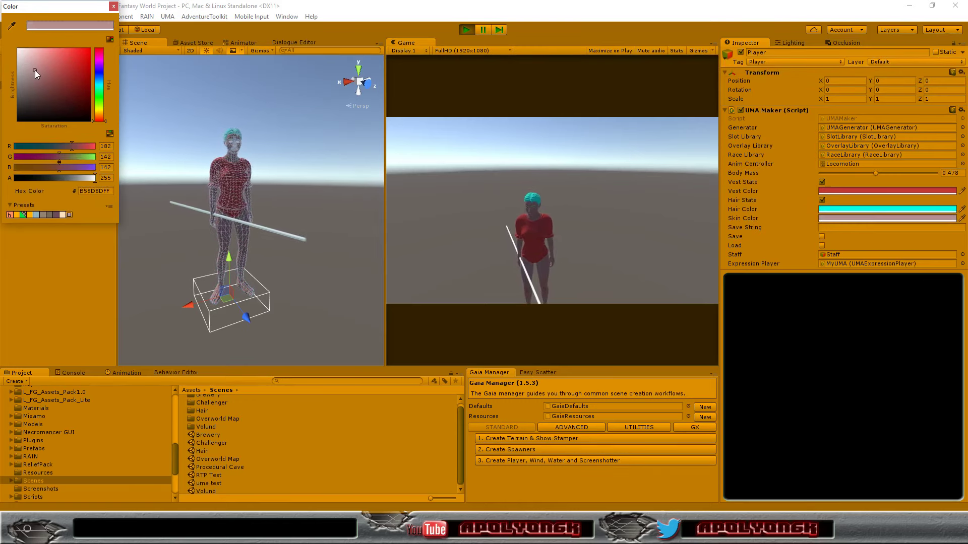
{"action": "left_click", "coordinate": [100, 83]}
{"action": "mouse_move", "coordinate": [101, 84]}
{"action": "left_mouse_down"}
{"action": "mouse_move", "coordinate": [100, 120]}
{"action": "mouse_move", "coordinate": [101, 57]}
{"action": "mouse_move", "coordinate": [99, 129]}
{"action": "mouse_move", "coordinate": [107, 78]}
{"action": "left_mouse_up"}
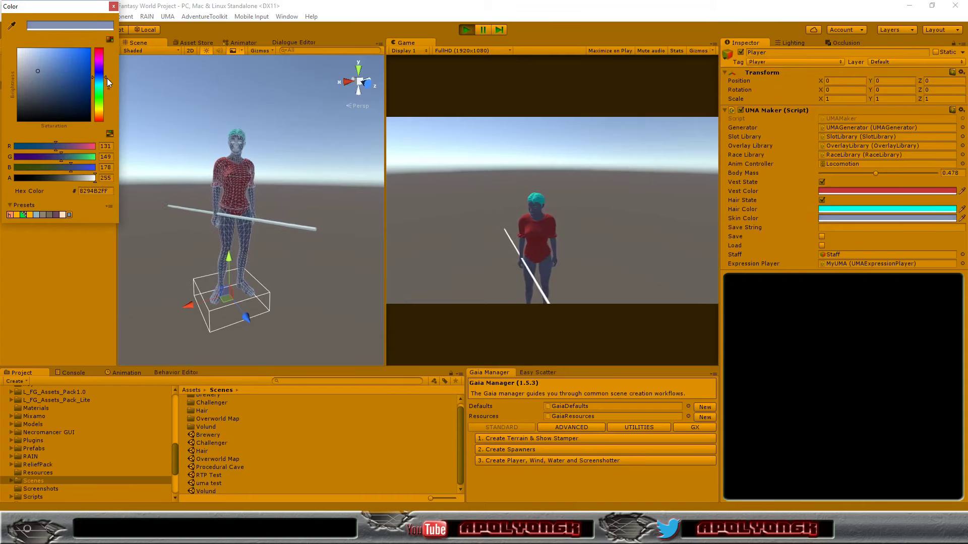
{"action": "left_click", "coordinate": [114, 6]}
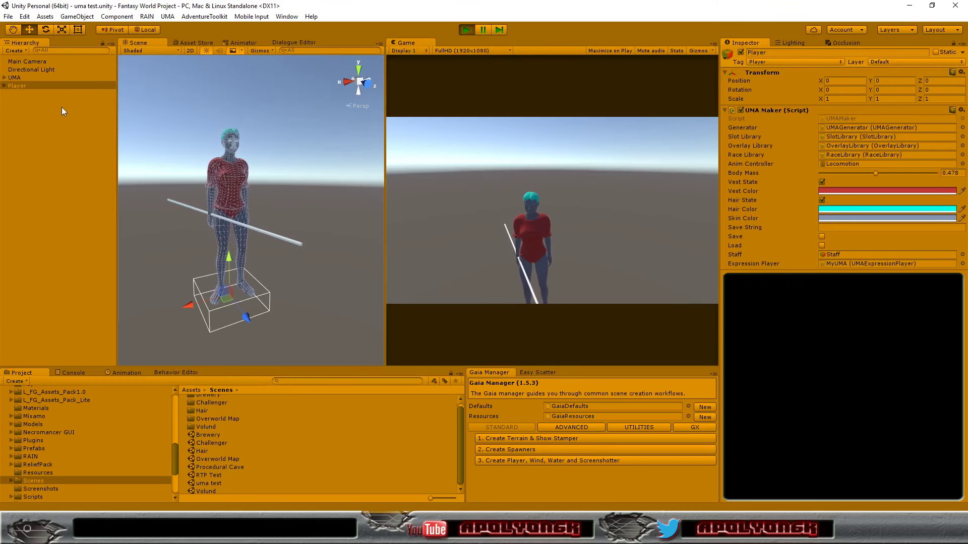
Step: Select the Player's MyUMA child and scroll through its DNA and expression sliders
{"action": "left_click", "coordinate": [4, 87]}
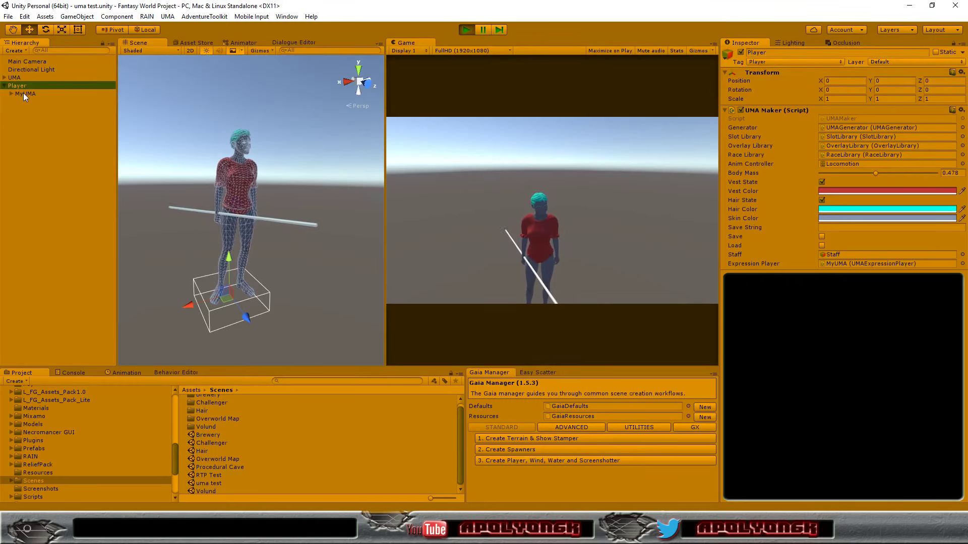
{"action": "left_click", "coordinate": [24, 94]}
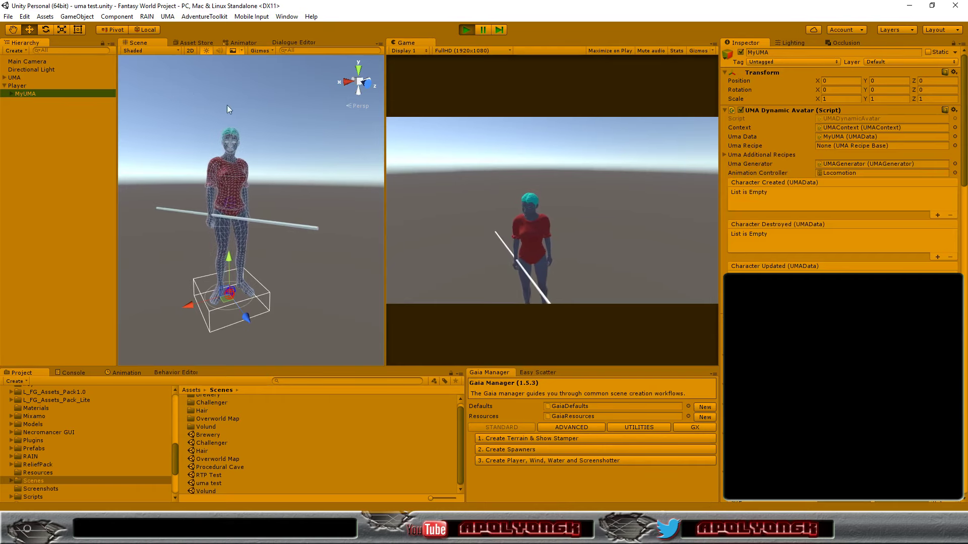
{"action": "left_click_drag", "start_coordinate": [964, 81], "coordinate": [964, 157]}
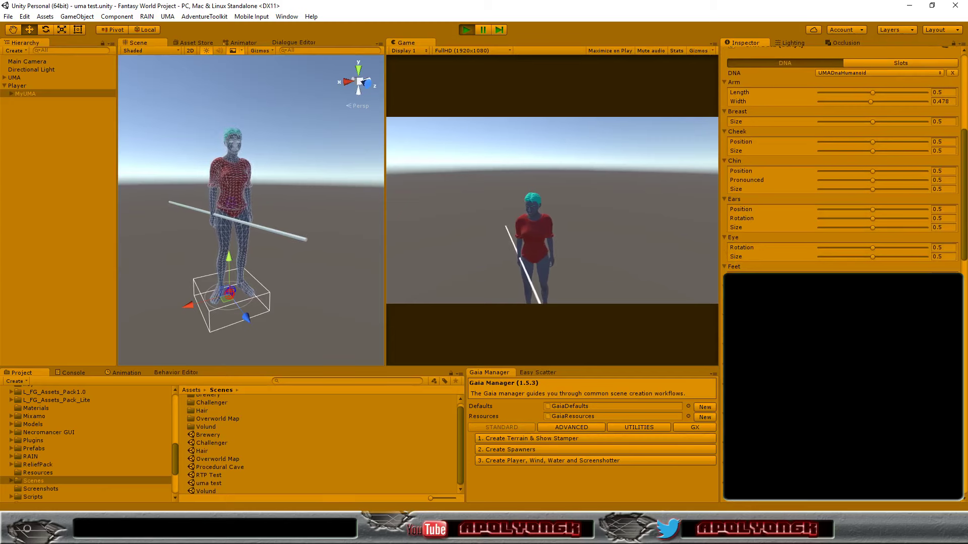
{"action": "left_click_drag", "start_coordinate": [964, 157], "coordinate": [964, 383]}
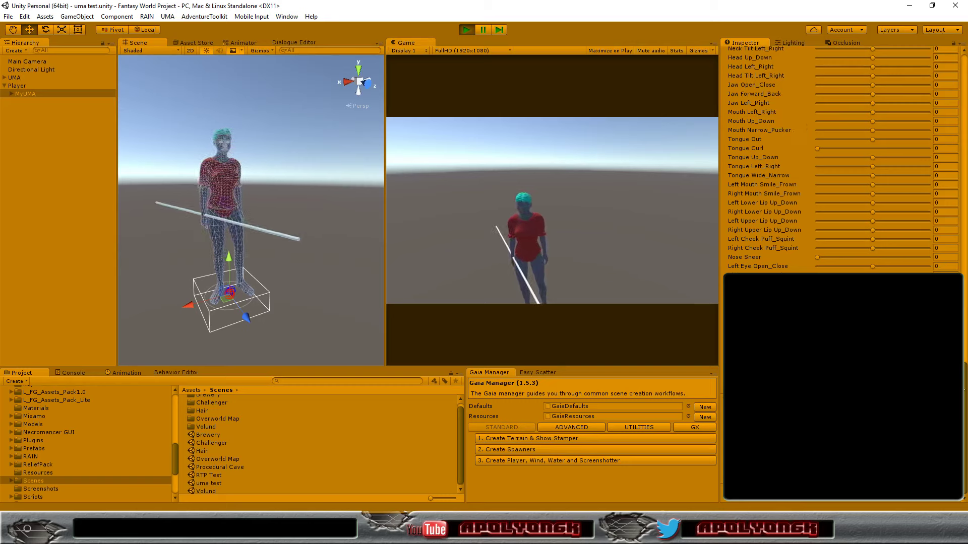
{"action": "scroll", "coordinate": [964, 396], "scroll_direction": "up", "scroll_amount": 5}
{"action": "scroll", "coordinate": [964, 396], "scroll_direction": "up", "scroll_amount": 5}
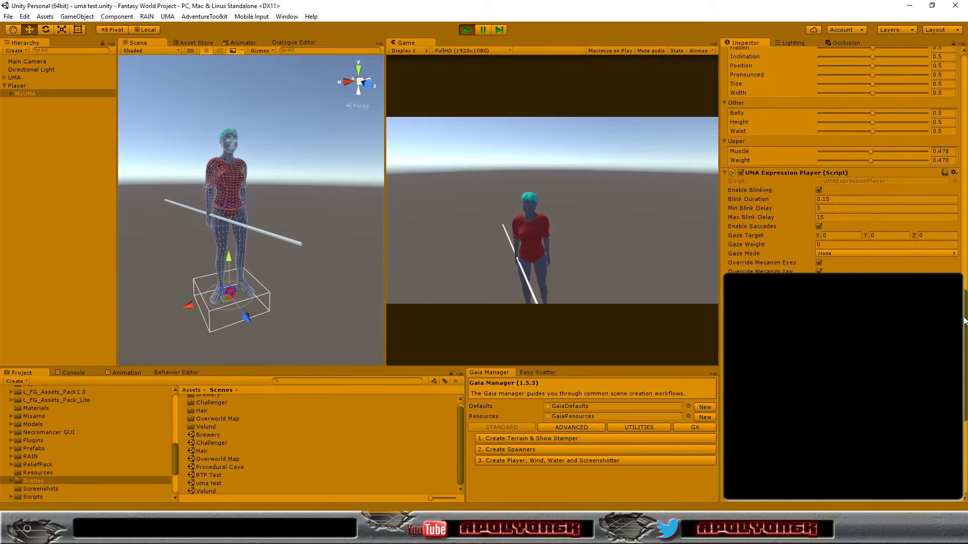
{"action": "scroll", "coordinate": [964, 396], "scroll_direction": "up", "scroll_amount": 5}
{"action": "scroll", "coordinate": [964, 395], "scroll_direction": "up", "scroll_amount": 5}
{"action": "scroll", "coordinate": [933, 271], "scroll_direction": "up", "scroll_amount": 2}
{"action": "scroll", "coordinate": [933, 271], "scroll_direction": "up", "scroll_amount": 2}
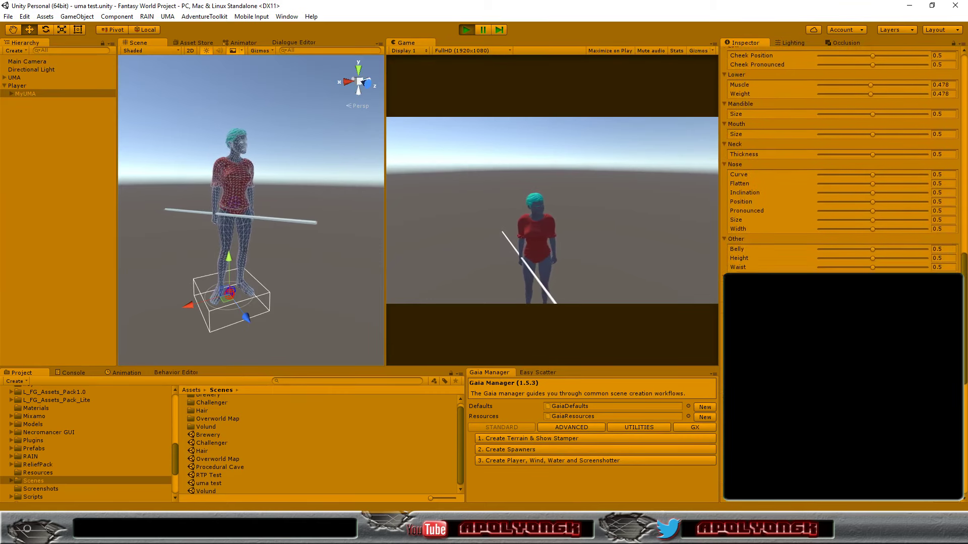
{"action": "scroll", "coordinate": [933, 271], "scroll_direction": "up", "scroll_amount": 2}
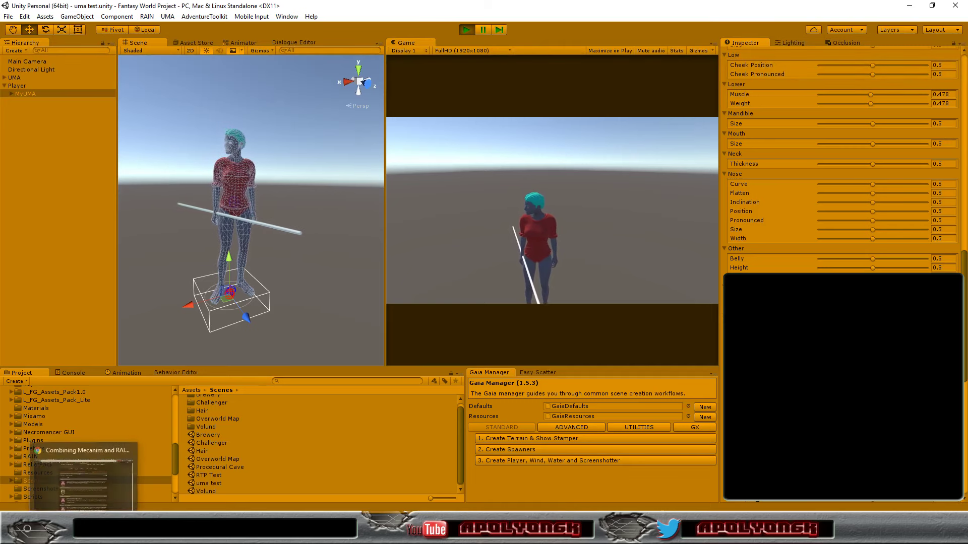
Step: In Chrome, go from the Mixamo animations library to My Characters, listing Guard03, Guard02 and Guard01
{"action": "left_click", "coordinate": [84, 534]}
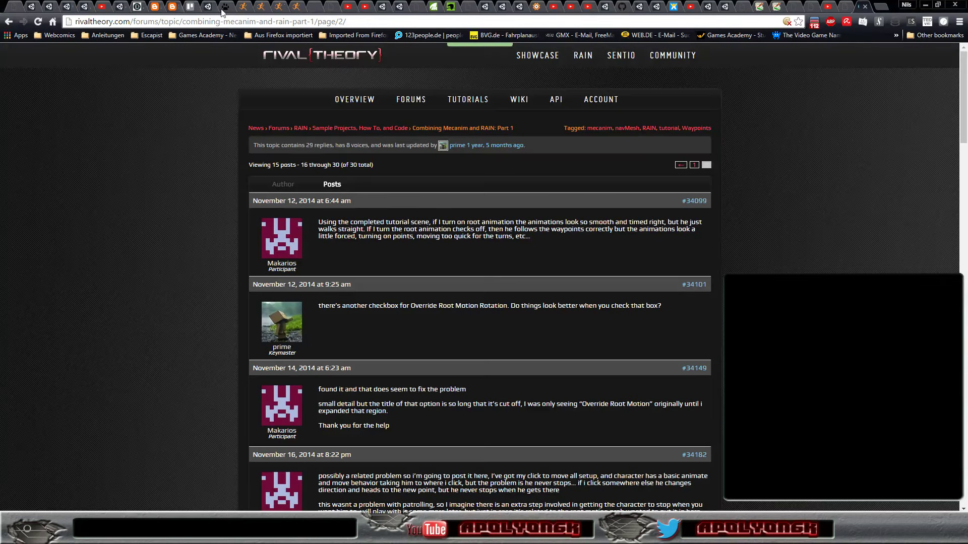
{"action": "left_click", "coordinate": [245, 7]}
{"action": "left_click", "coordinate": [267, 10]}
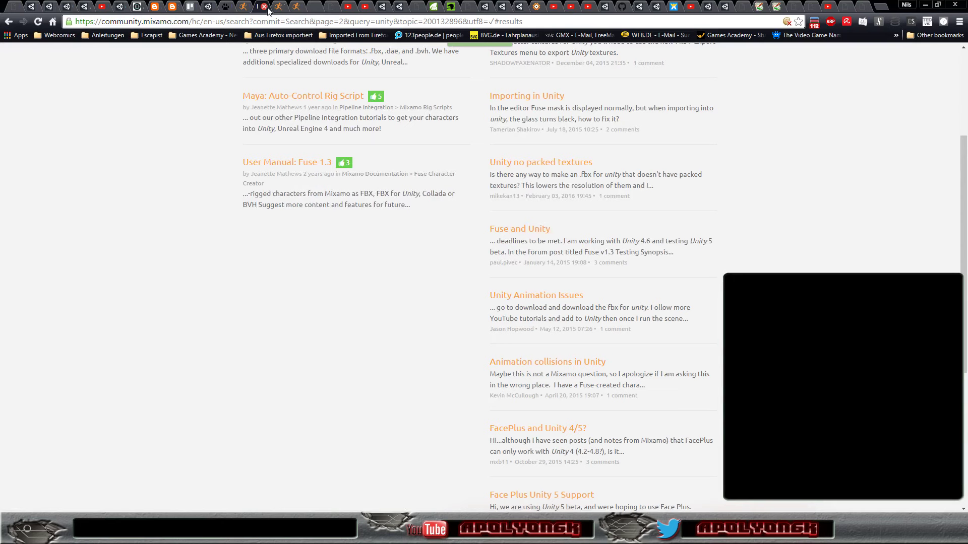
{"action": "left_click", "coordinate": [282, 8]}
{"action": "left_click", "coordinate": [295, 8]}
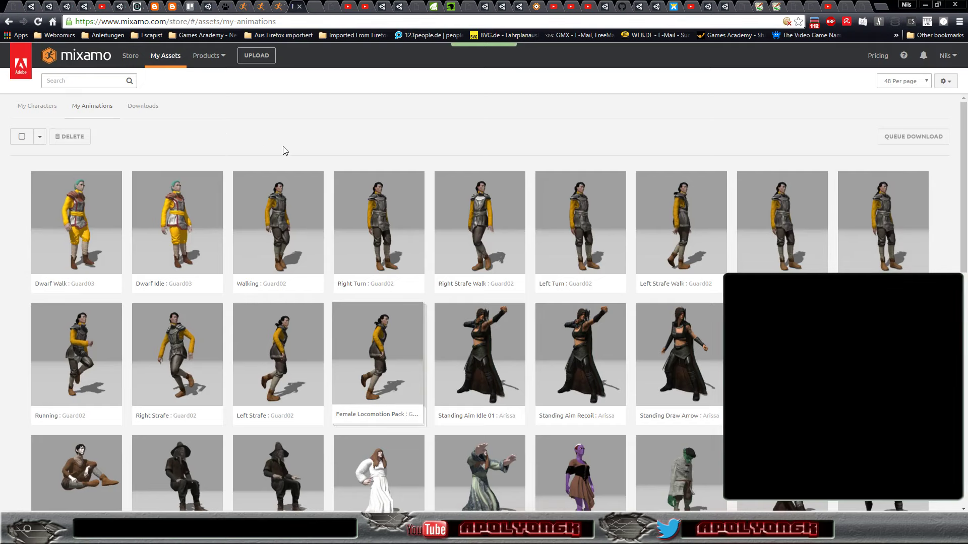
{"action": "scroll", "coordinate": [335, 147], "scroll_direction": "down", "scroll_amount": 4}
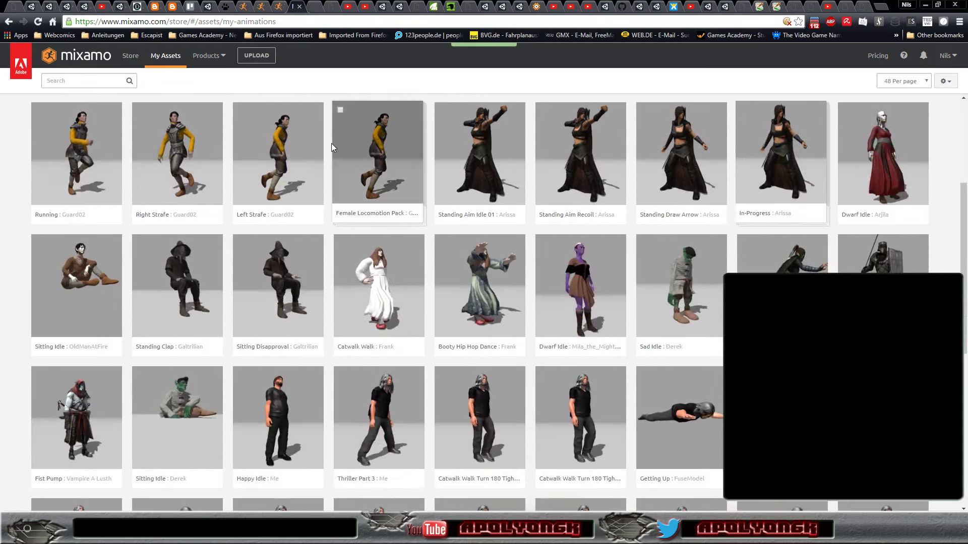
{"action": "scroll", "coordinate": [331, 143], "scroll_direction": "up", "scroll_amount": 4}
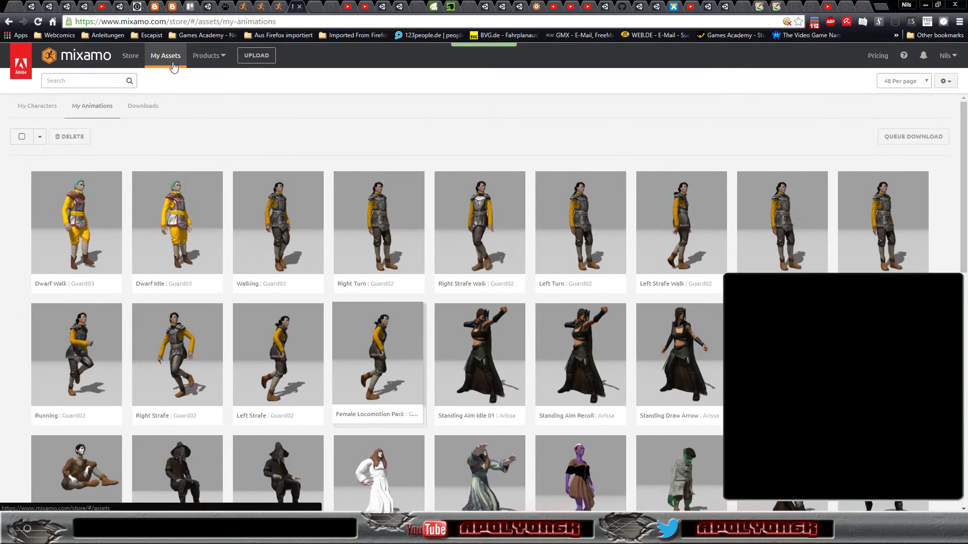
{"action": "left_click", "coordinate": [42, 109]}
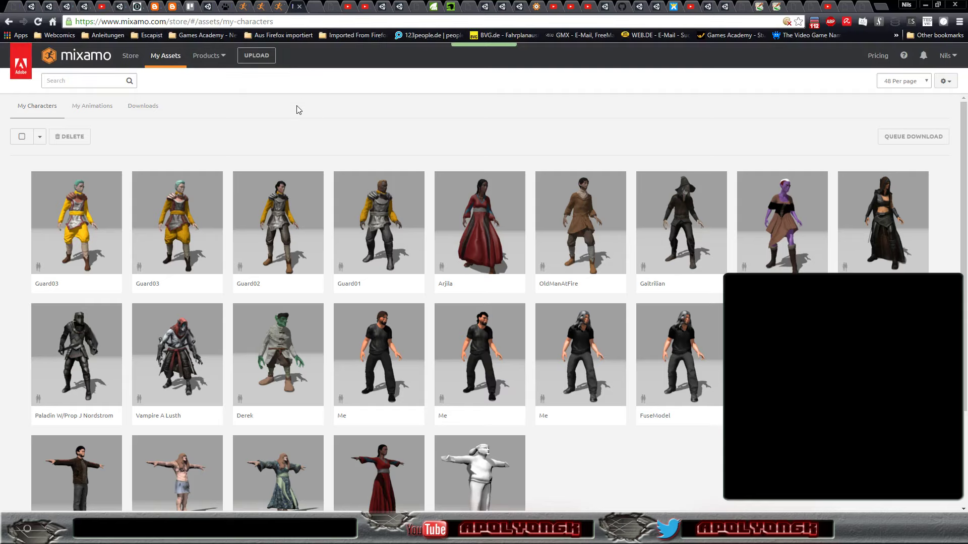
Step: Launch Adobe Fuse CC (Preview) from the Windows Start menu
{"action": "left_click", "coordinate": [21, 533]}
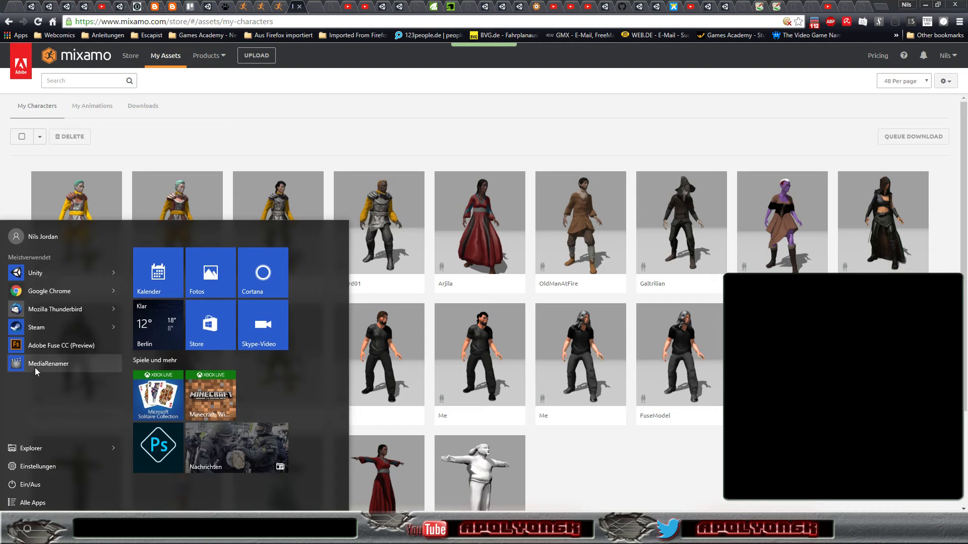
{"action": "left_click", "coordinate": [37, 347]}
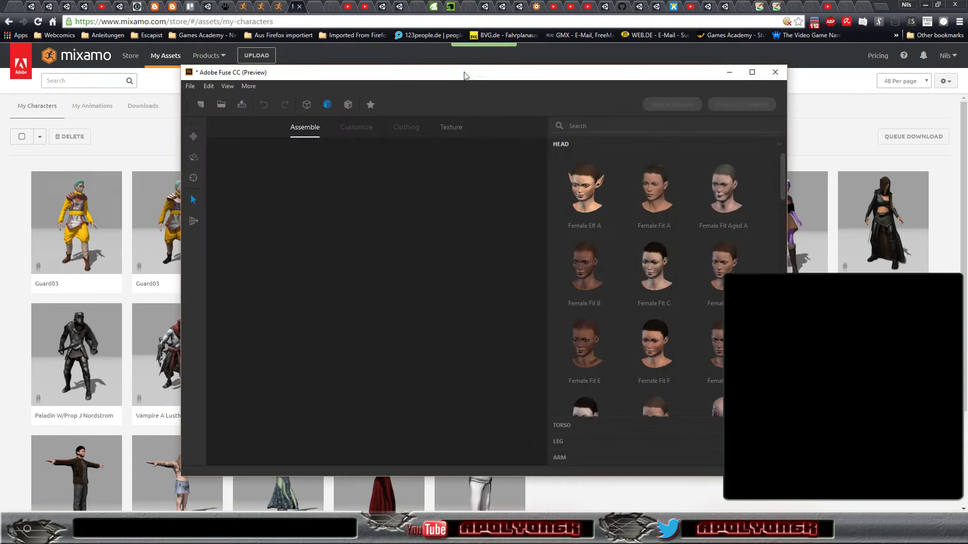
Step: Maximize the Fuse window and load Guard03.fuse from the Fuse Characters folder
{"action": "left_click", "coordinate": [752, 72]}
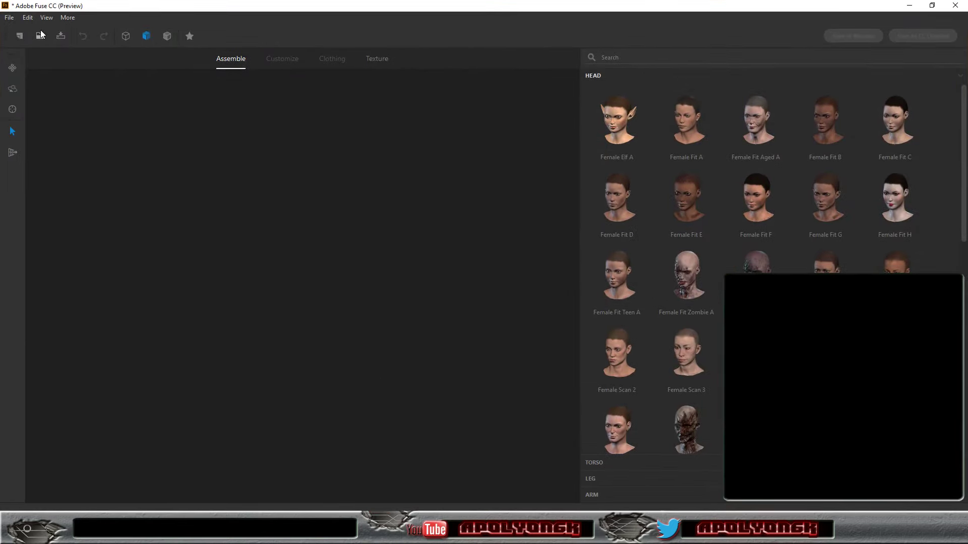
{"action": "left_click", "coordinate": [40, 35]}
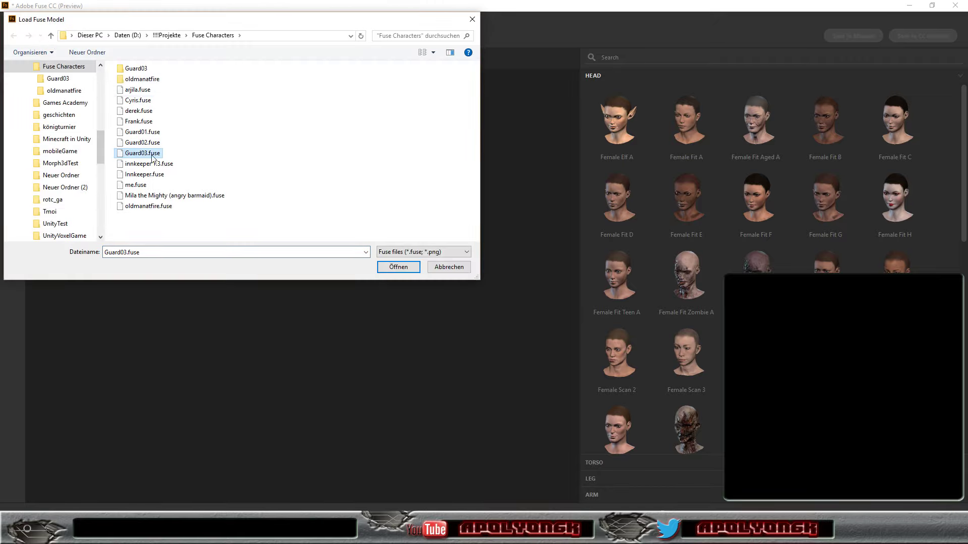
{"action": "left_click", "coordinate": [389, 268]}
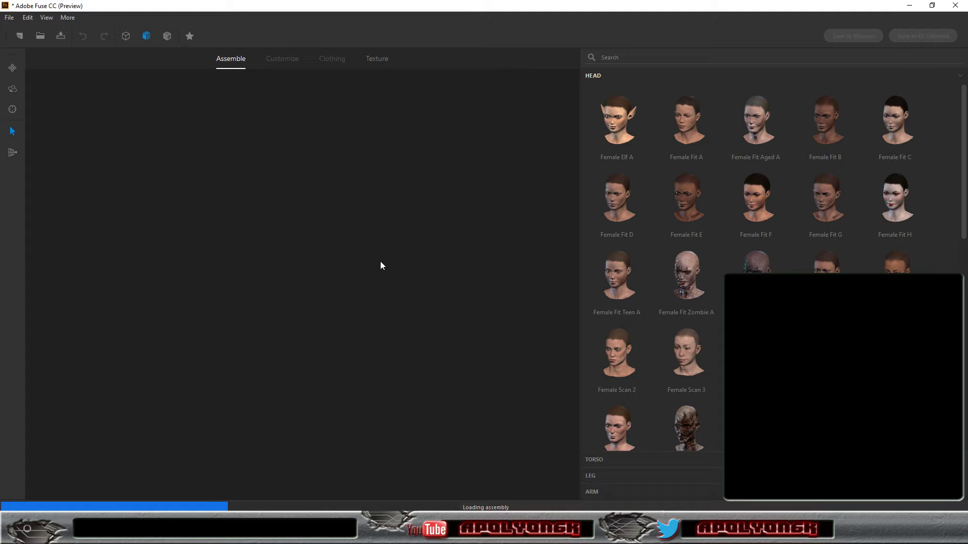